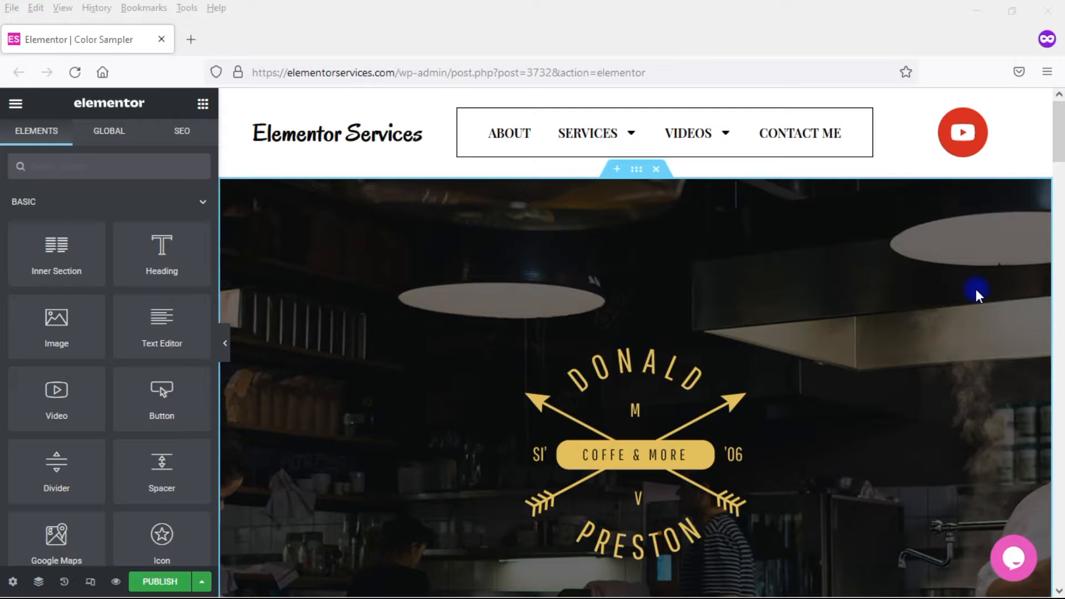
- Set the logo column's background color to #FFFFFF using the Color Sampler on the hero section's background image
drag(1060, 145, 1061, 160)
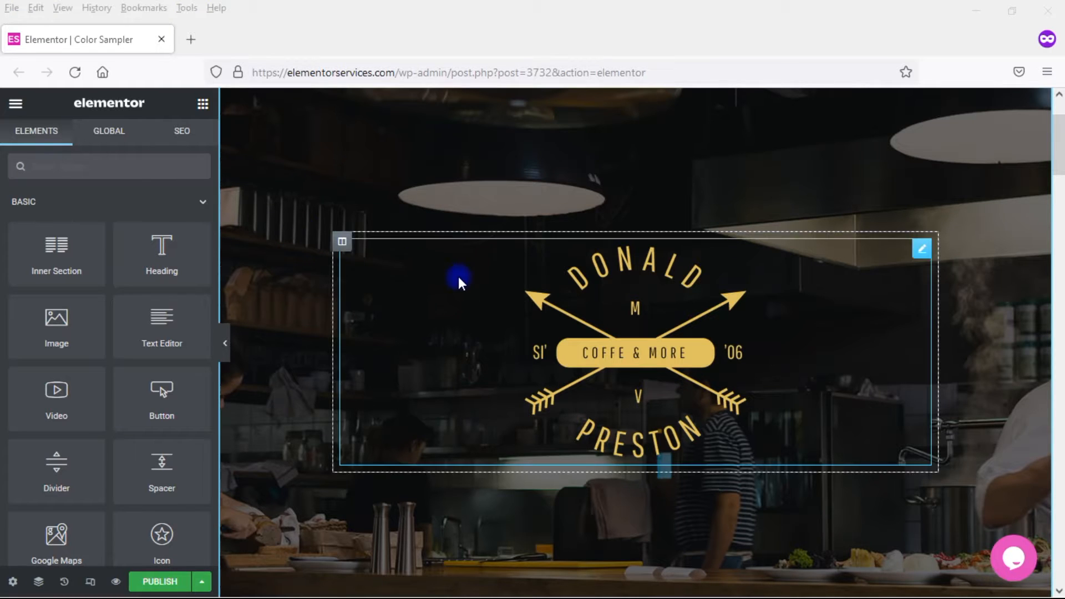
click(344, 248)
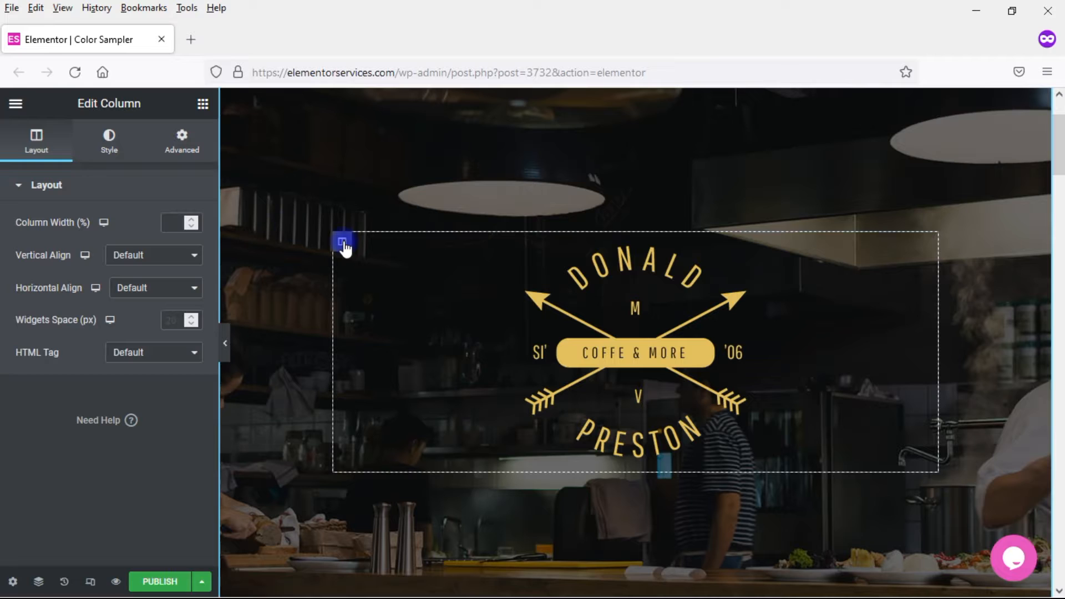
click(109, 147)
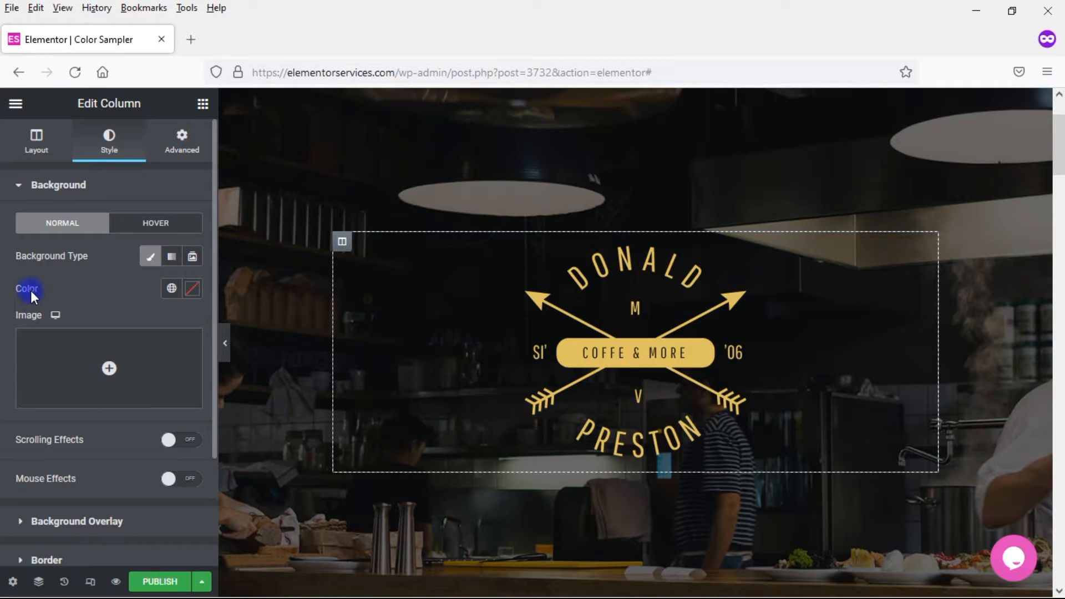
click(184, 300)
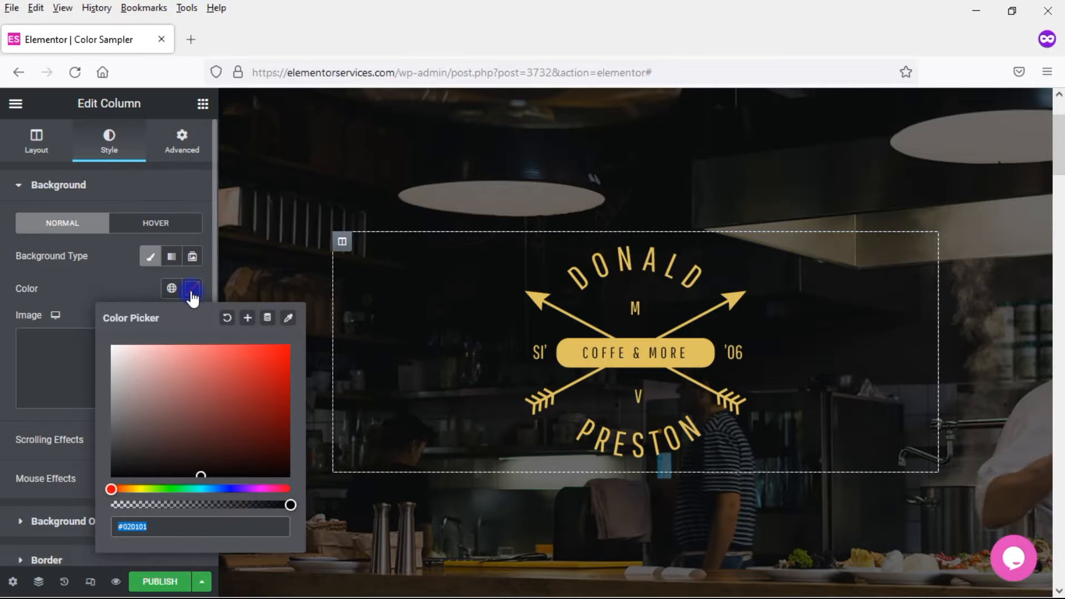
click(289, 319)
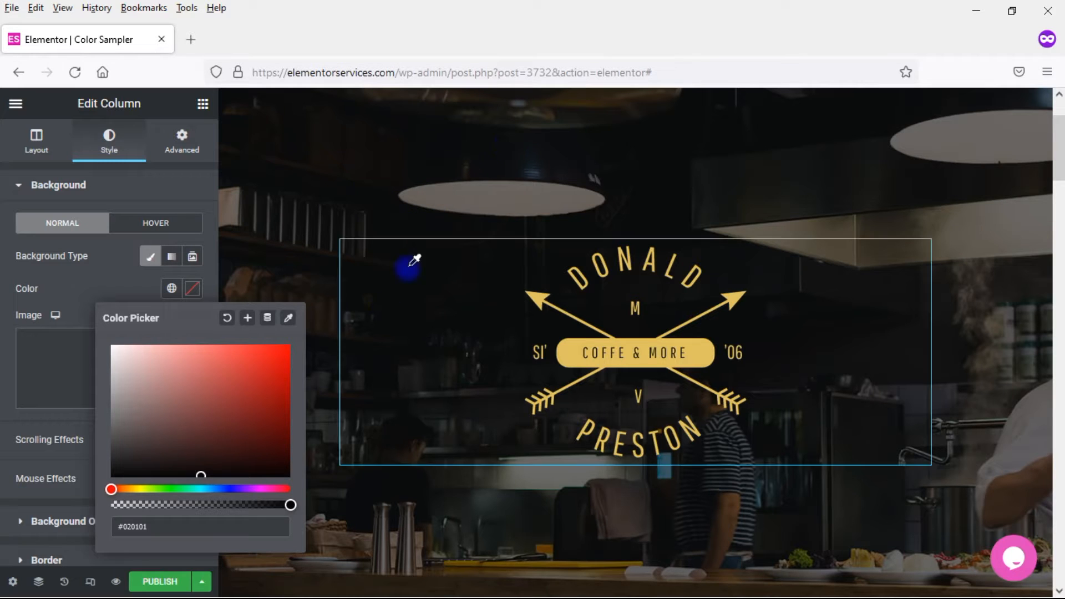
click(397, 185)
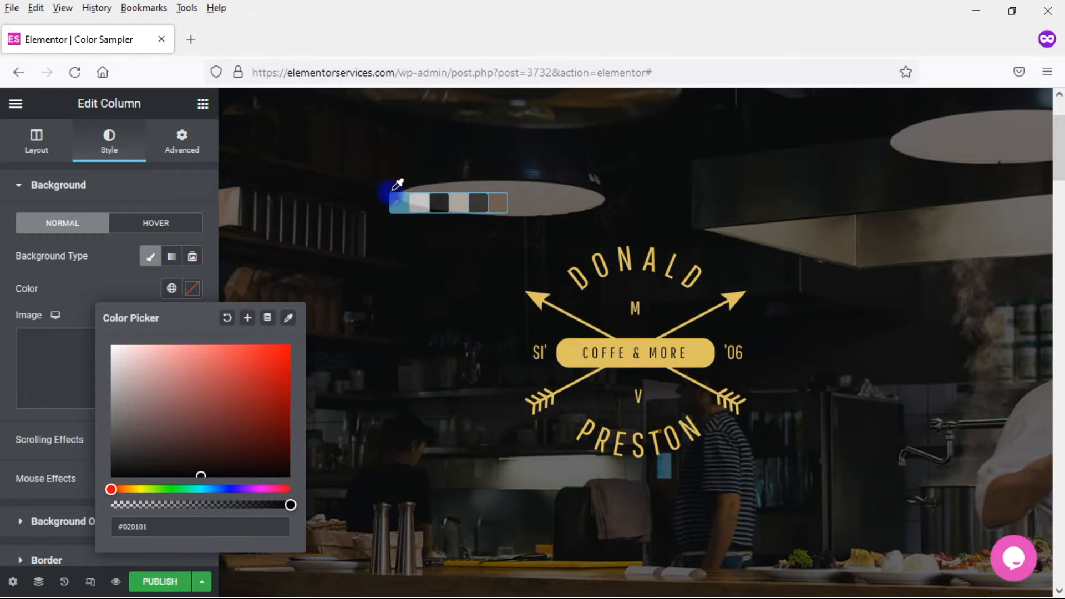
click(860, 145)
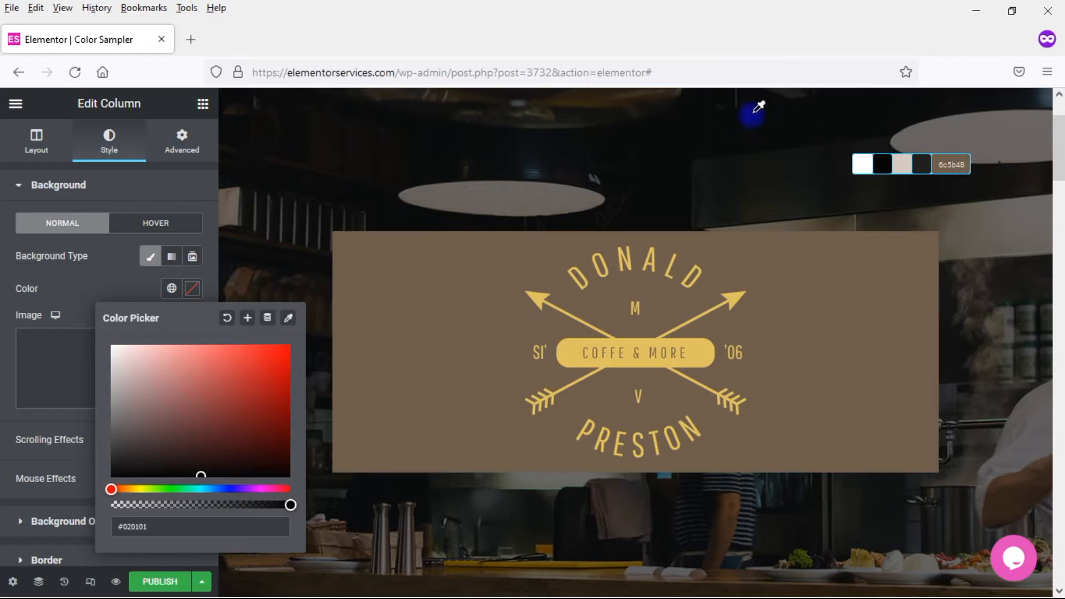
key(Escape)
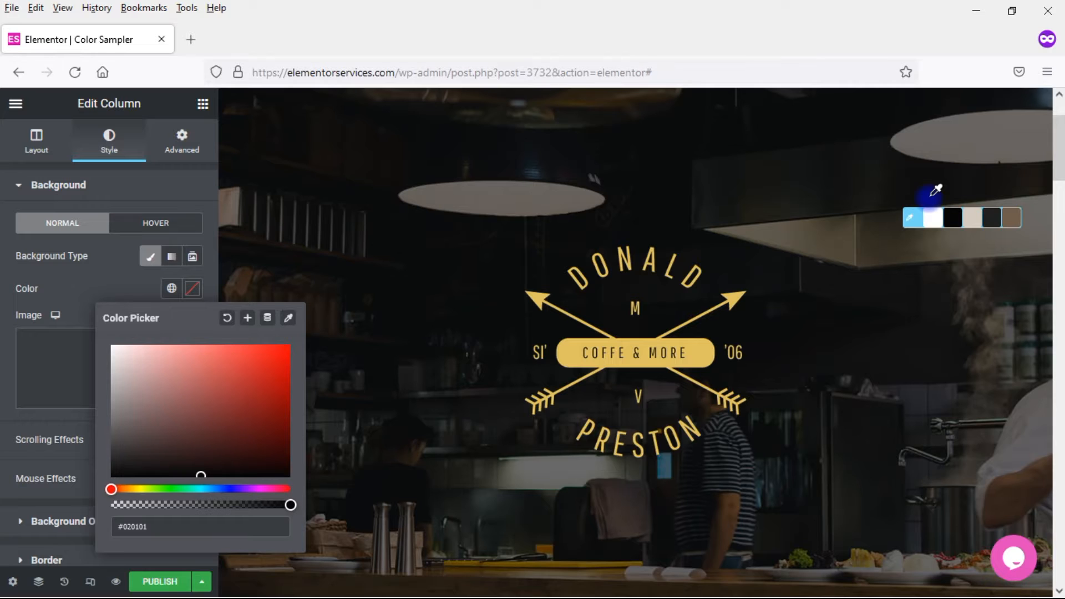
mouse_move(925, 218)
click(927, 223)
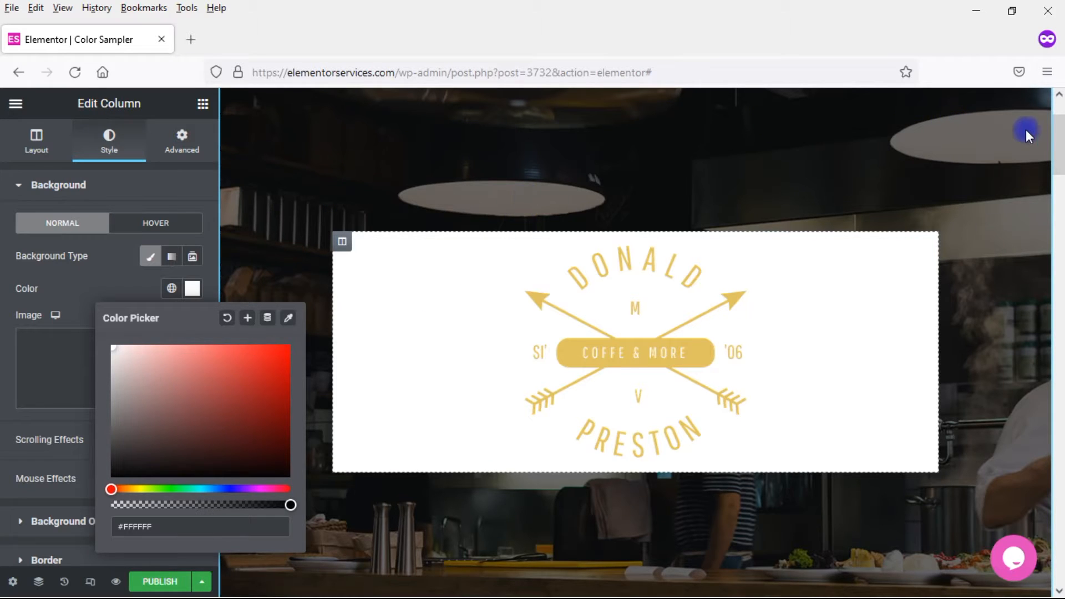
- Try colors sampled from the hero image as the background of the Our Sweets section
drag(1057, 130, 1058, 172)
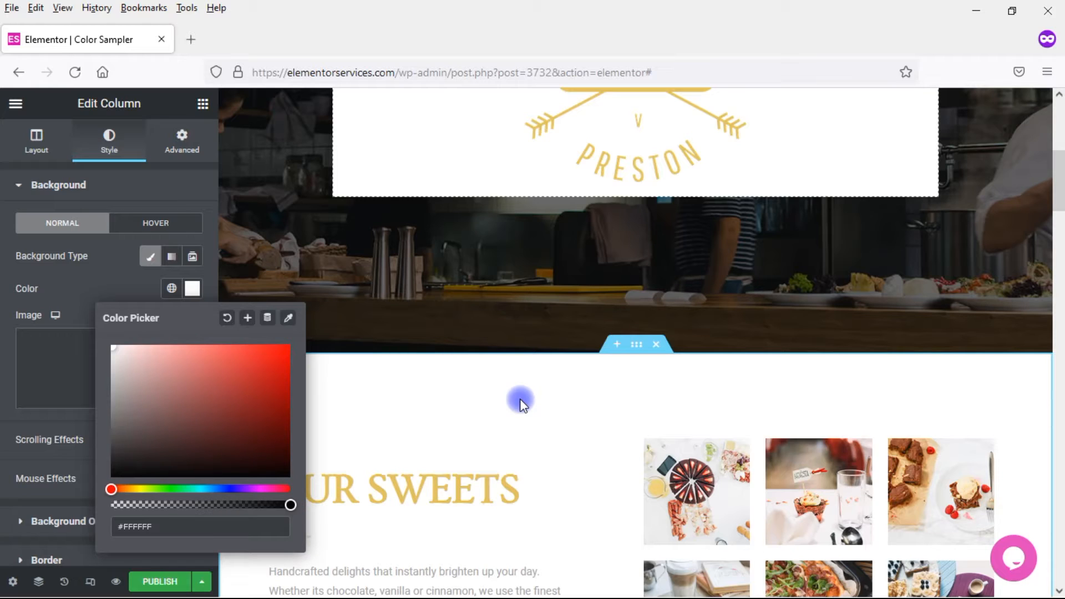
click(636, 347)
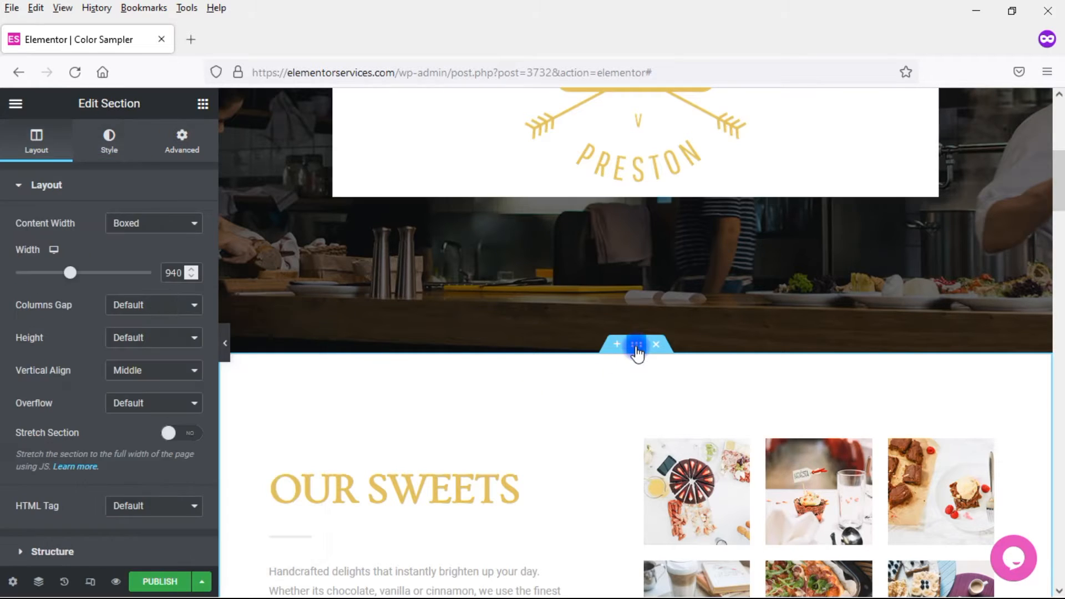
click(109, 145)
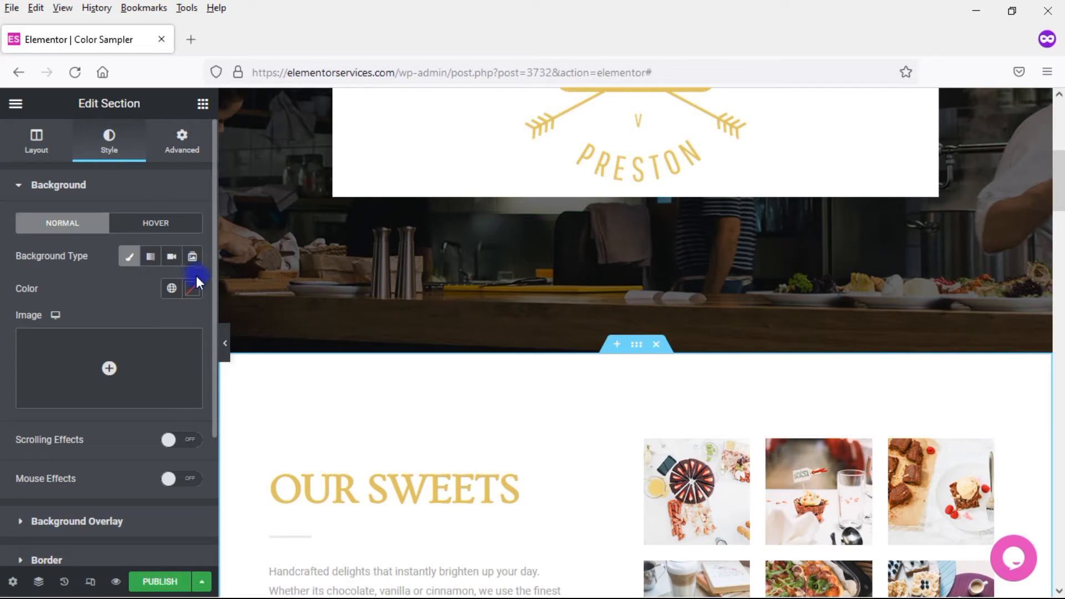
click(193, 290)
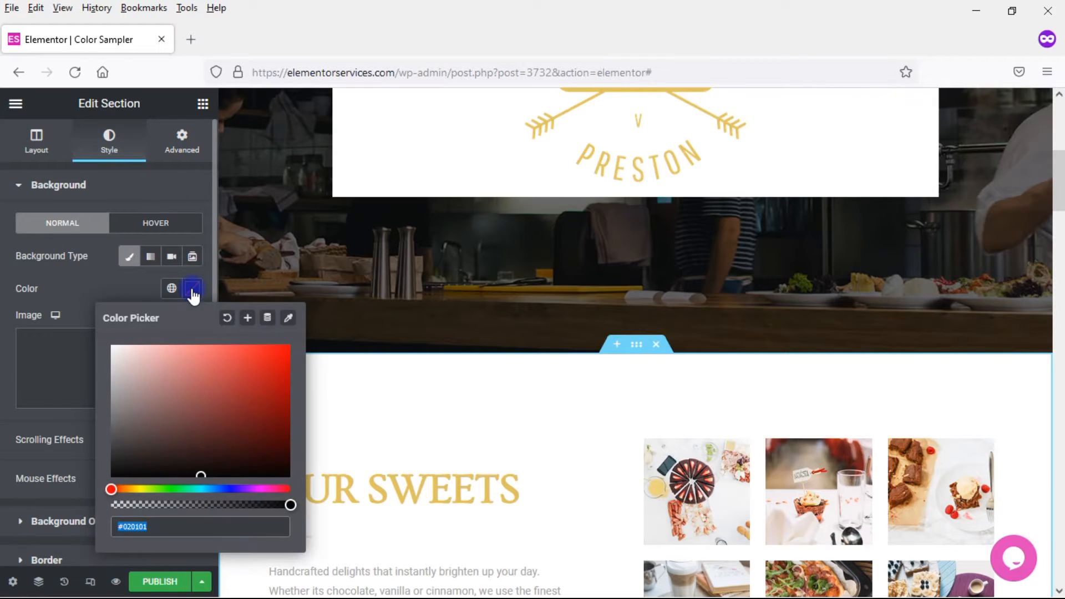
click(288, 319)
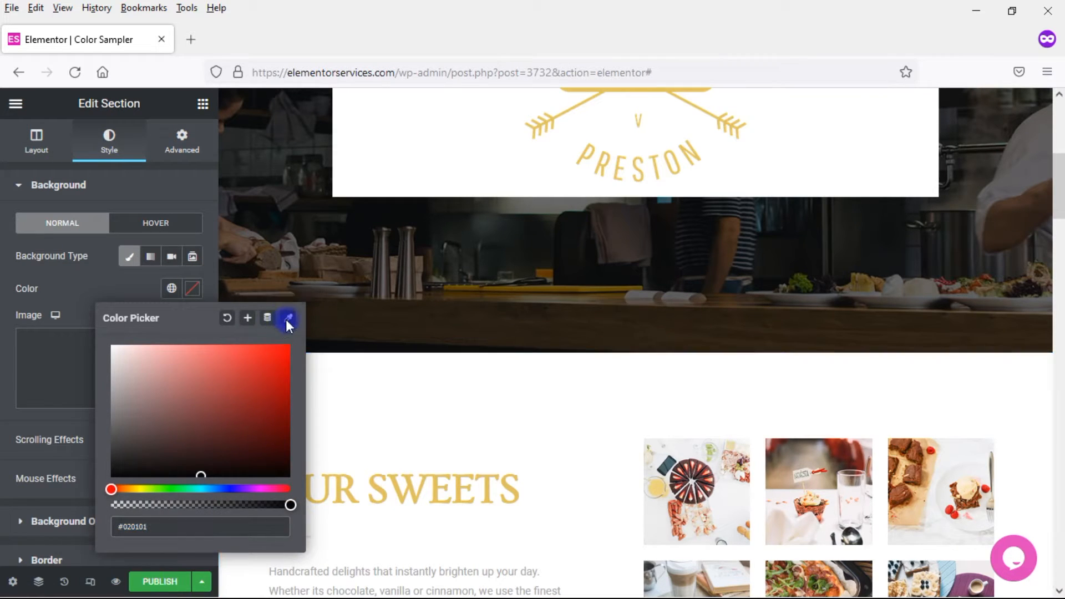
click(329, 249)
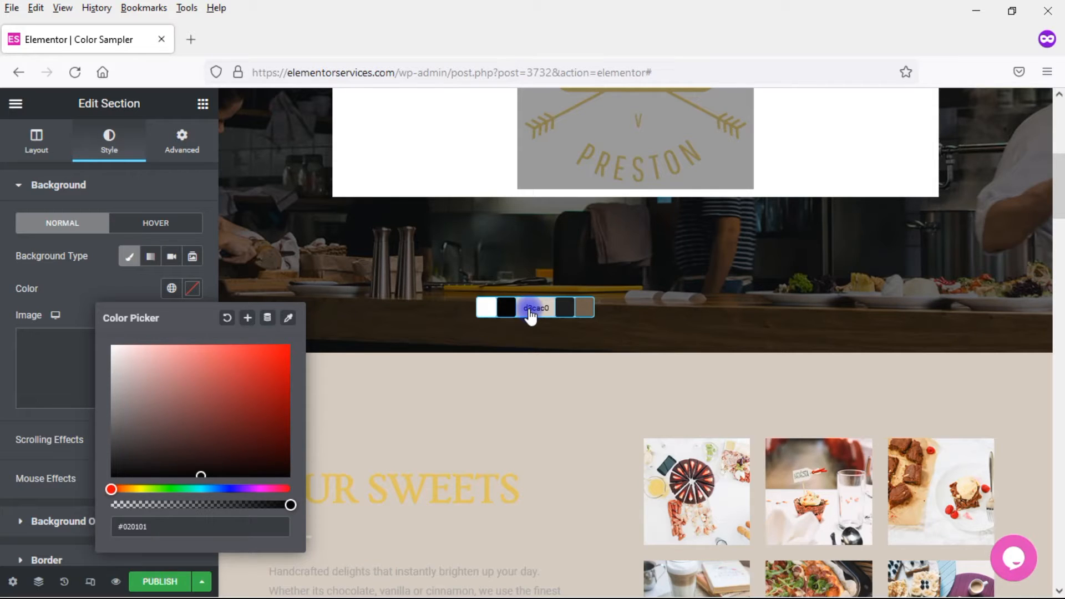
click(321, 407)
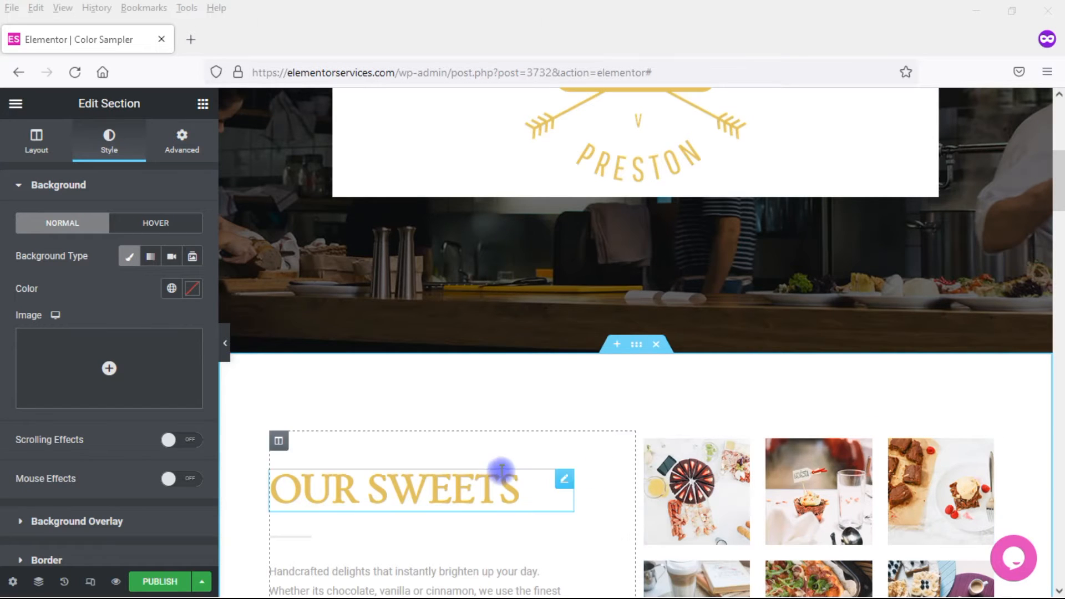
- Set the Our Sweets heading's text color to #AB453E by sampling the gallery images beside it
click(564, 478)
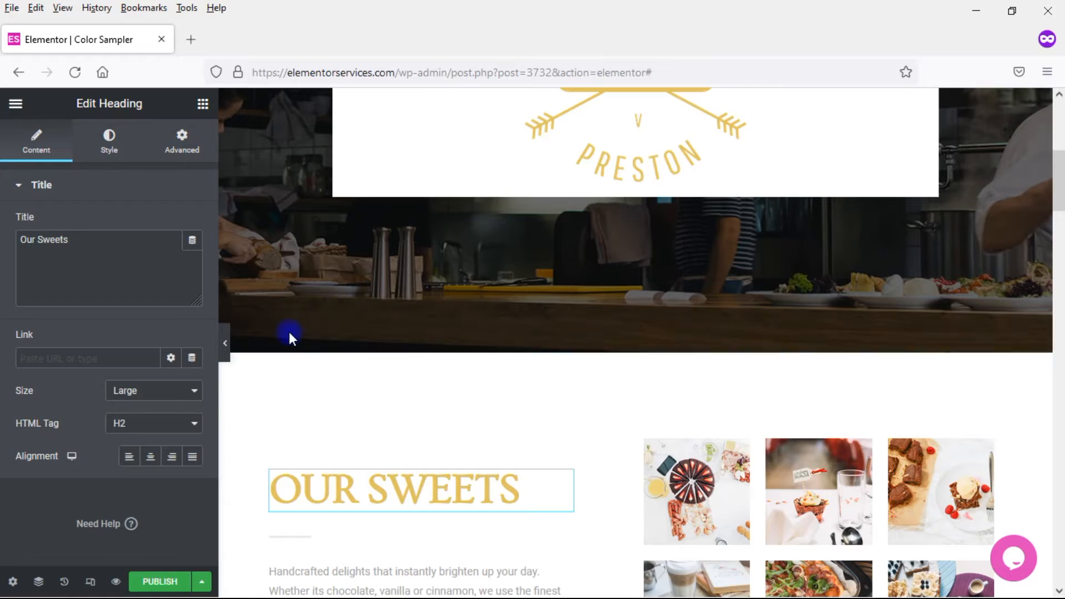
click(107, 146)
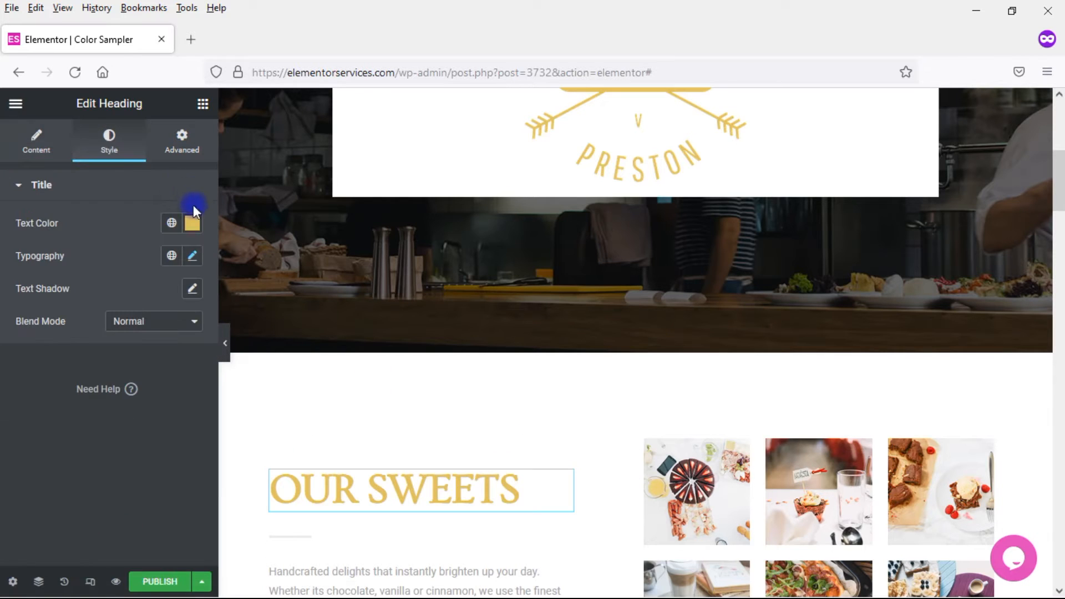
click(193, 224)
click(288, 253)
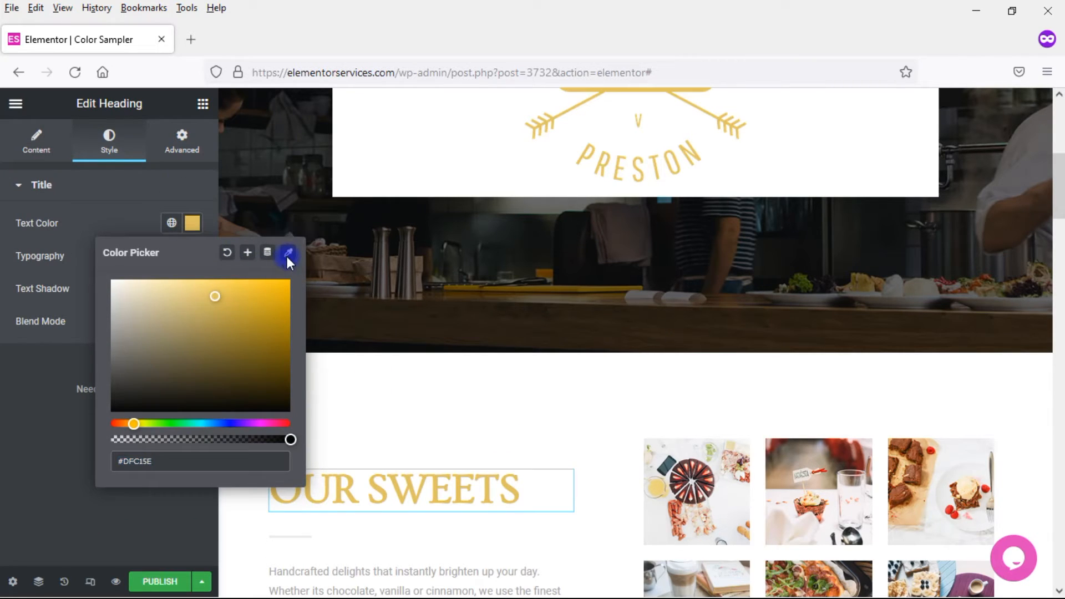
mouse_move(726, 508)
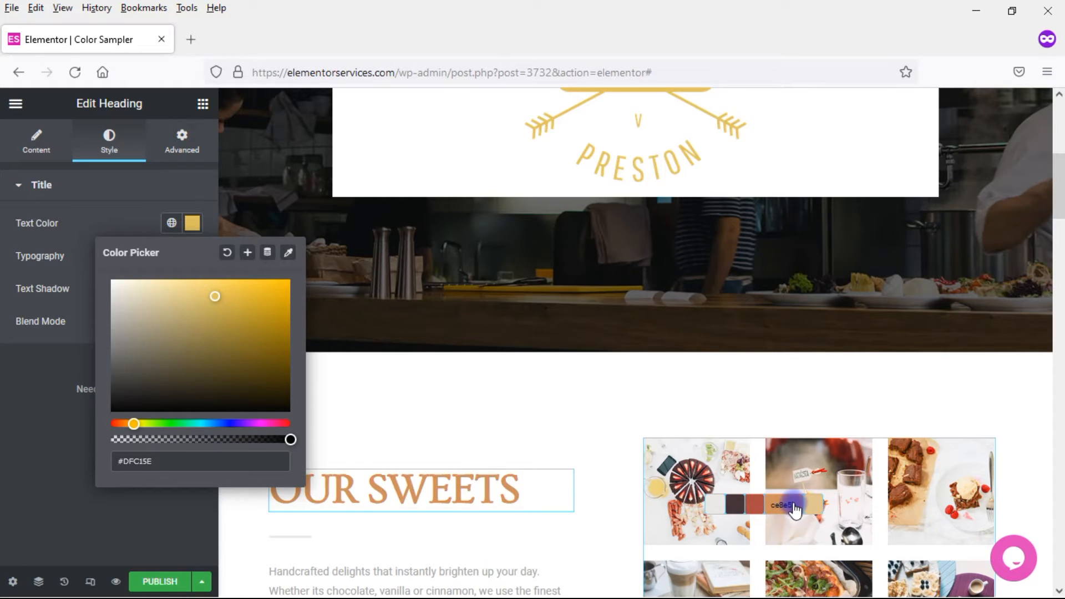
click(757, 507)
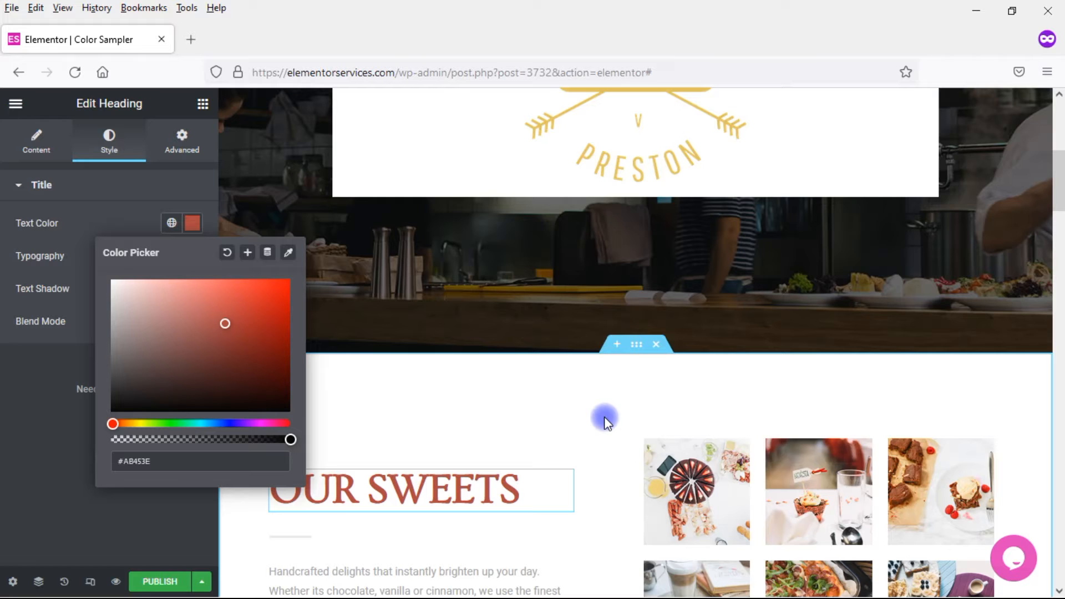
drag(1061, 179, 1060, 447)
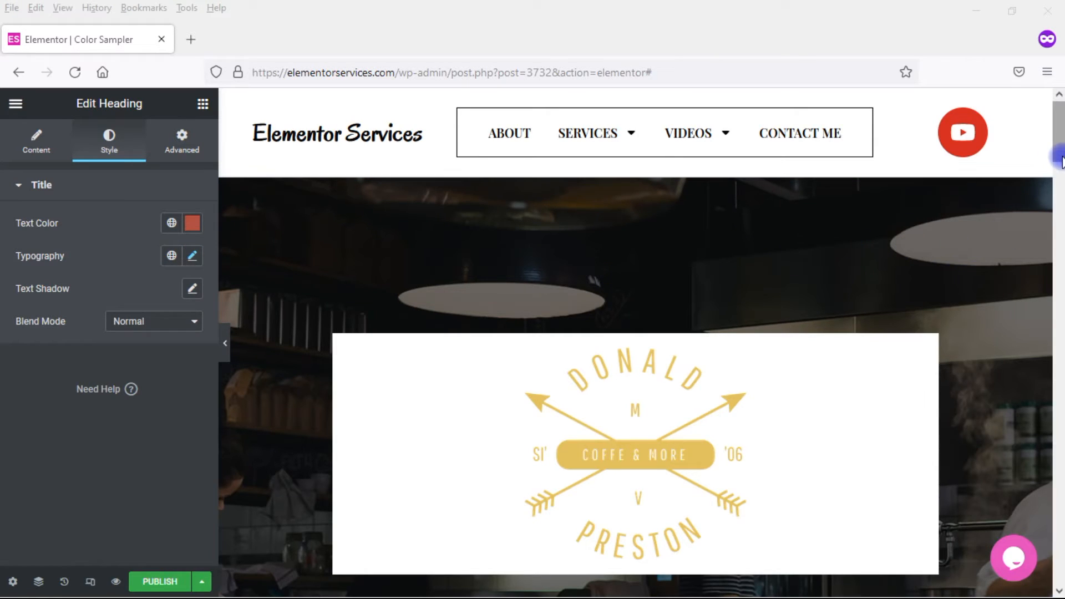
scroll(1061, 161, down, 5)
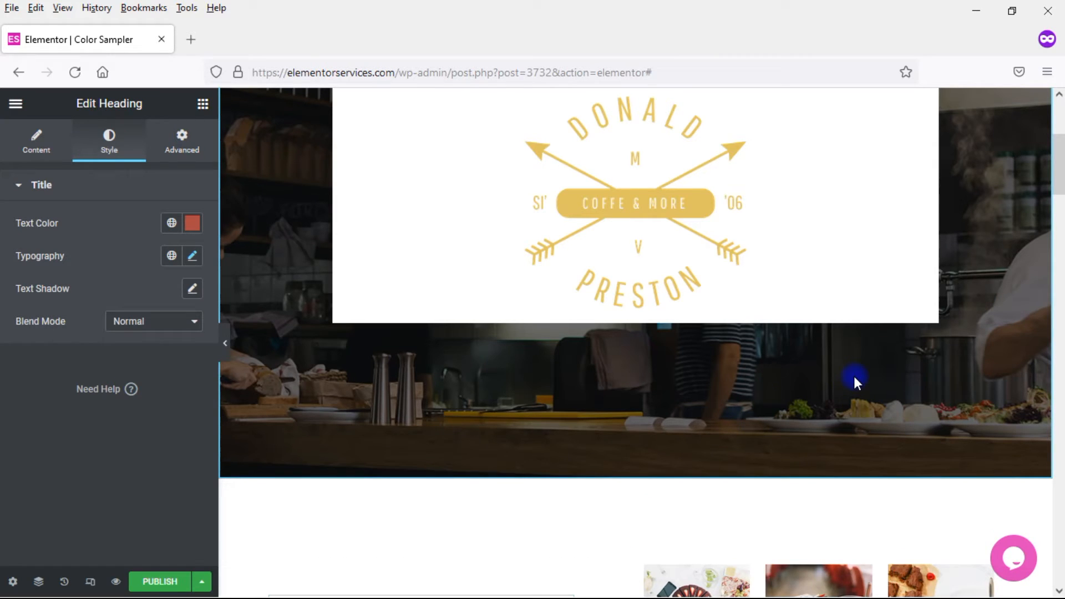
drag(1059, 167, 1060, 465)
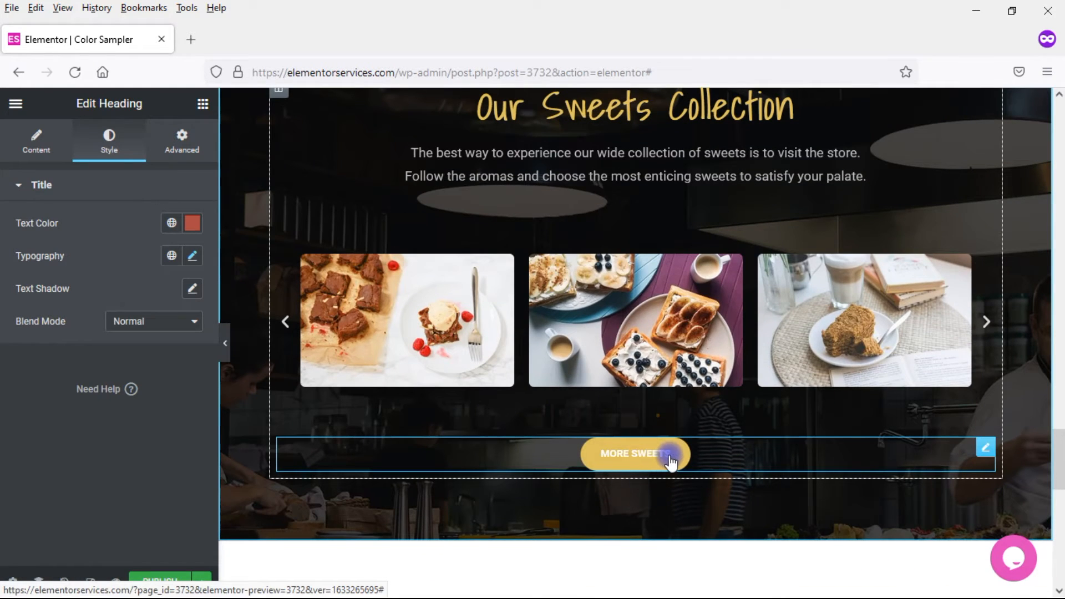
drag(1059, 476, 1059, 447)
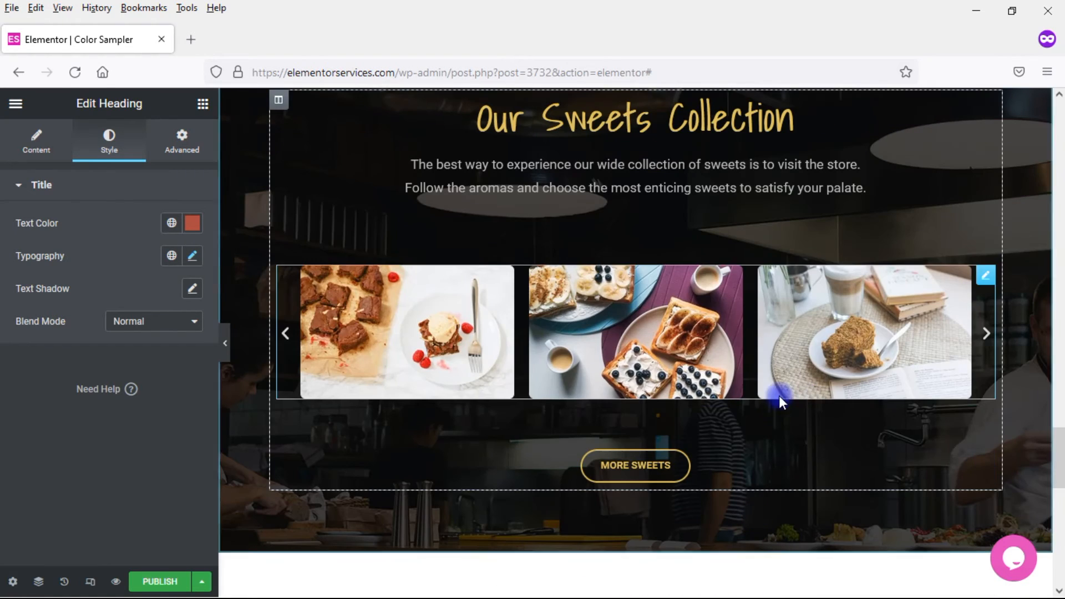
drag(1059, 471, 1059, 128)
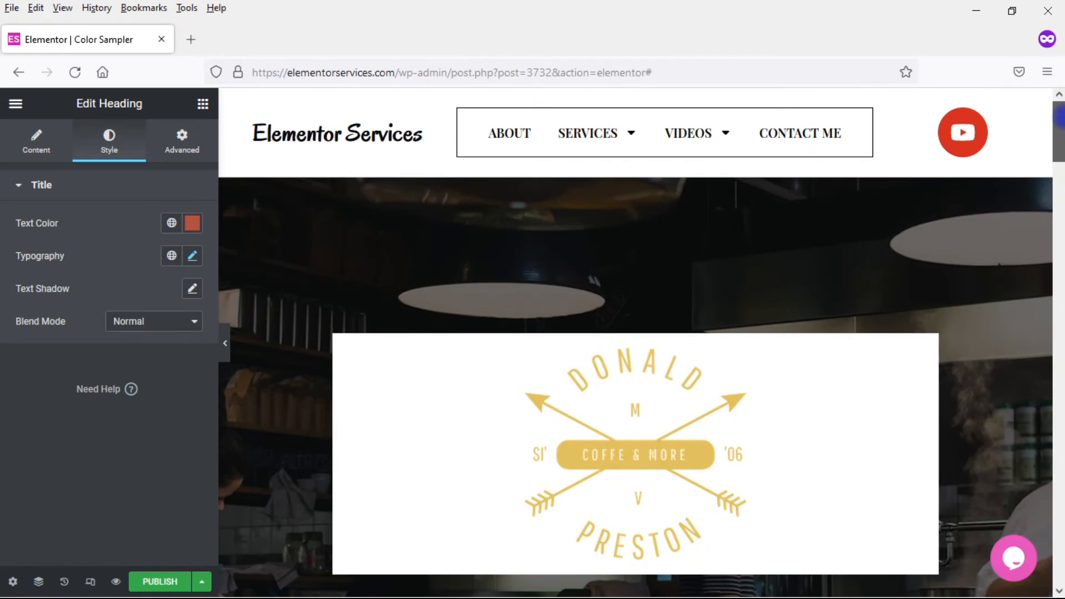
- Add a new global color in the site settings and set it to #D3CAC0, sampled from the hero image
click(16, 104)
click(55, 174)
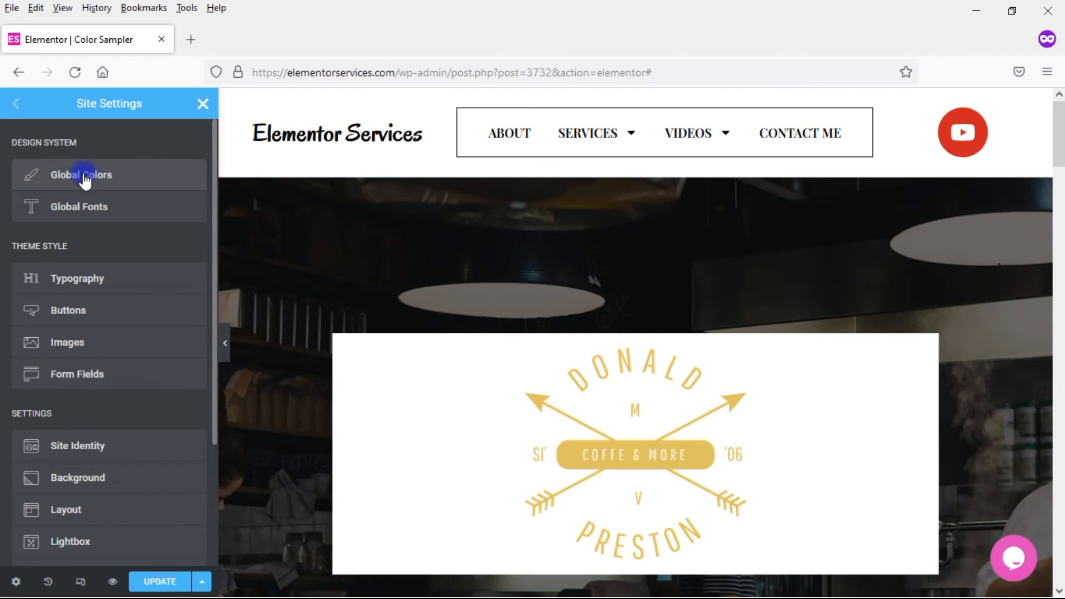
click(84, 176)
click(106, 324)
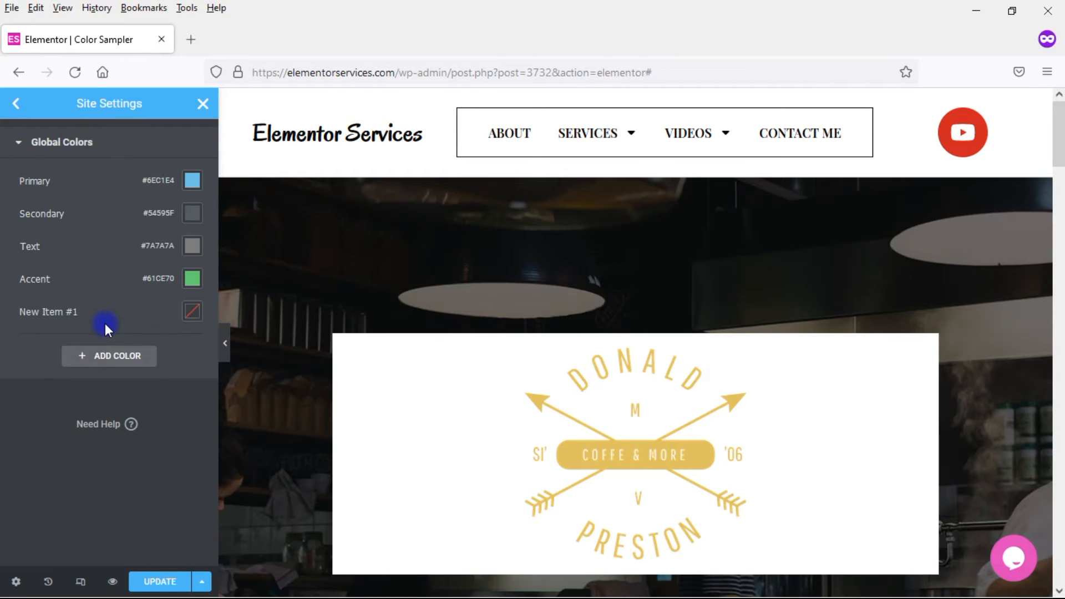
click(193, 313)
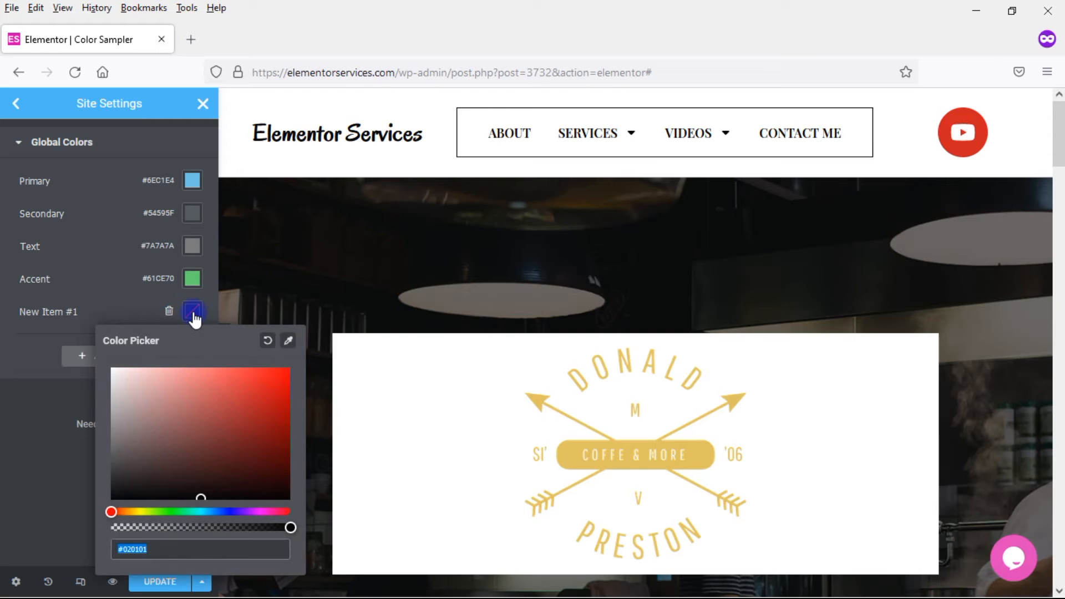
click(287, 341)
click(427, 255)
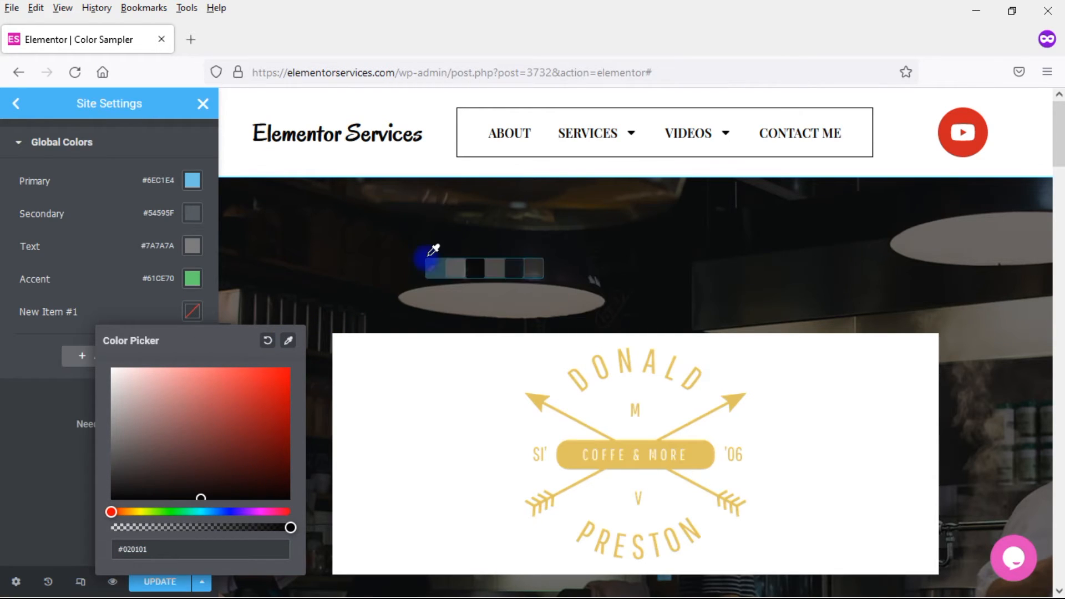
click(472, 270)
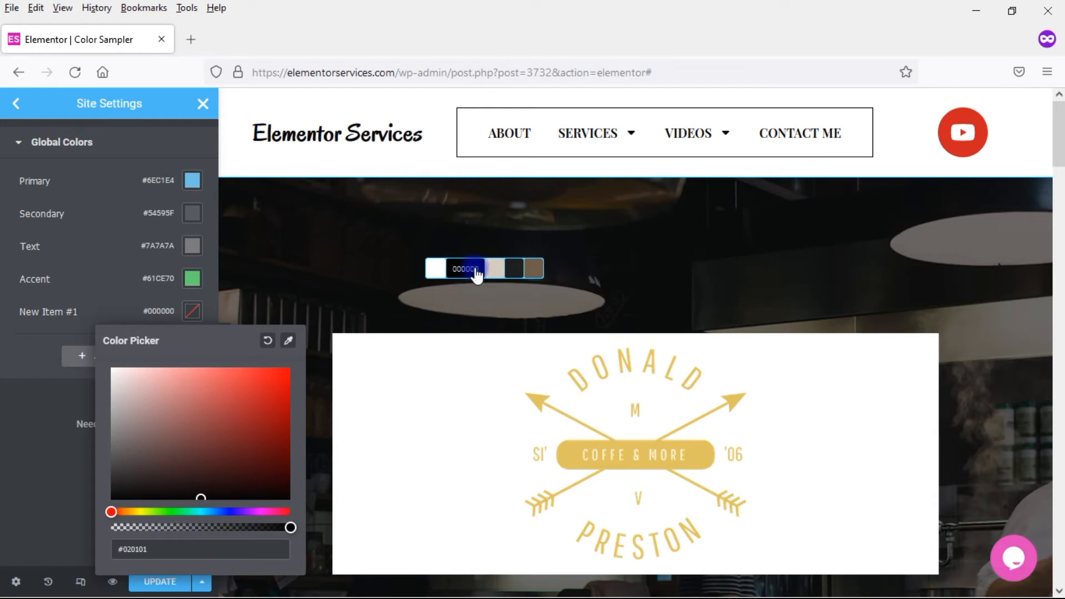
click(490, 275)
click(490, 270)
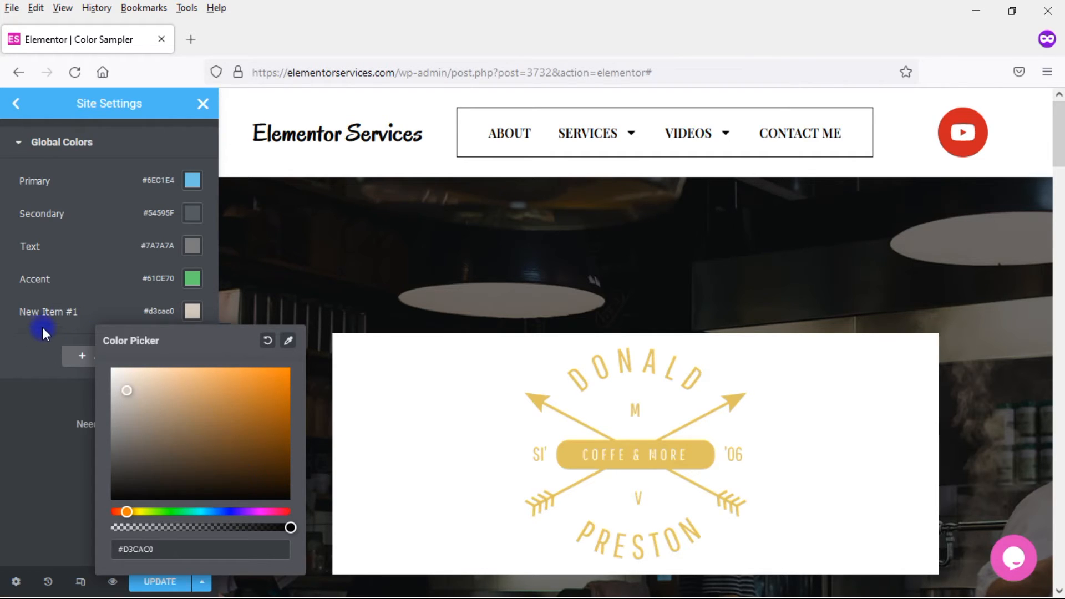
click(32, 338)
- Add a second custom global color and set it to #6C5B48, sampled from the hero image
click(114, 356)
click(193, 347)
click(408, 118)
mouse_move(536, 204)
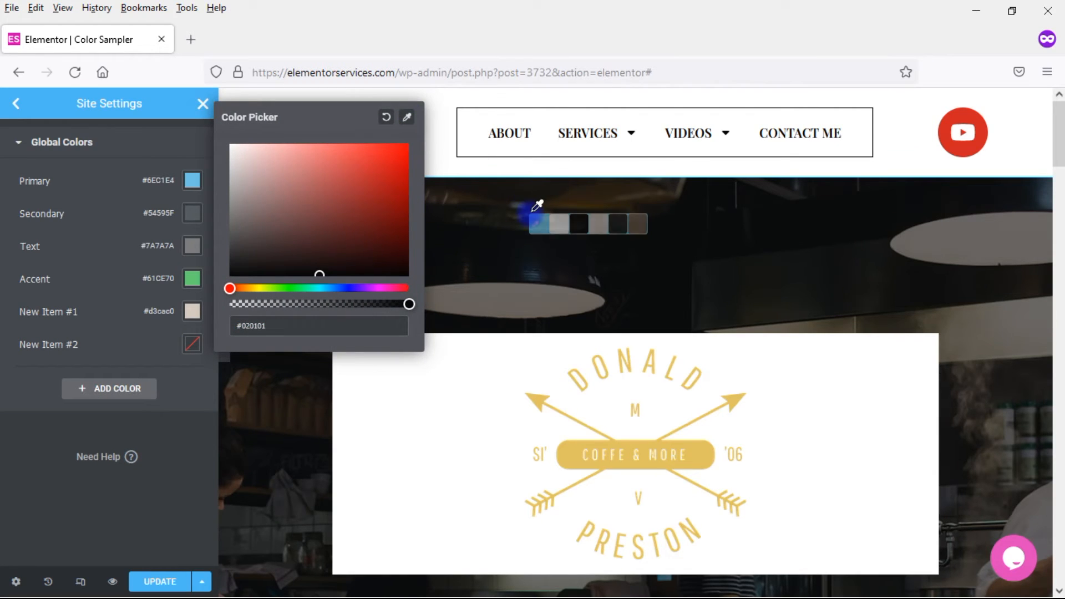
click(637, 226)
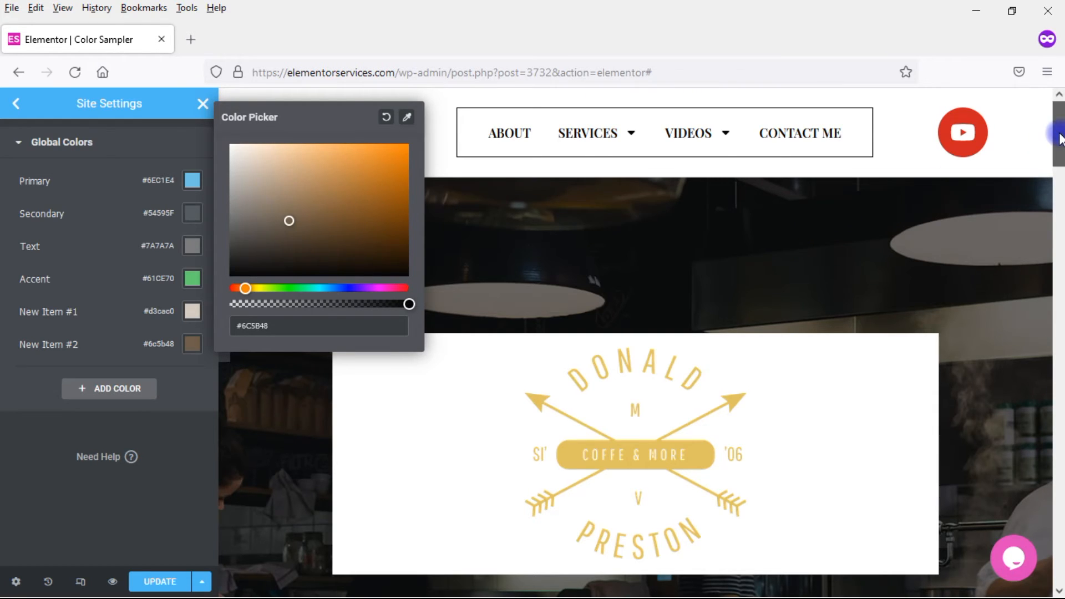
drag(1058, 136, 1060, 289)
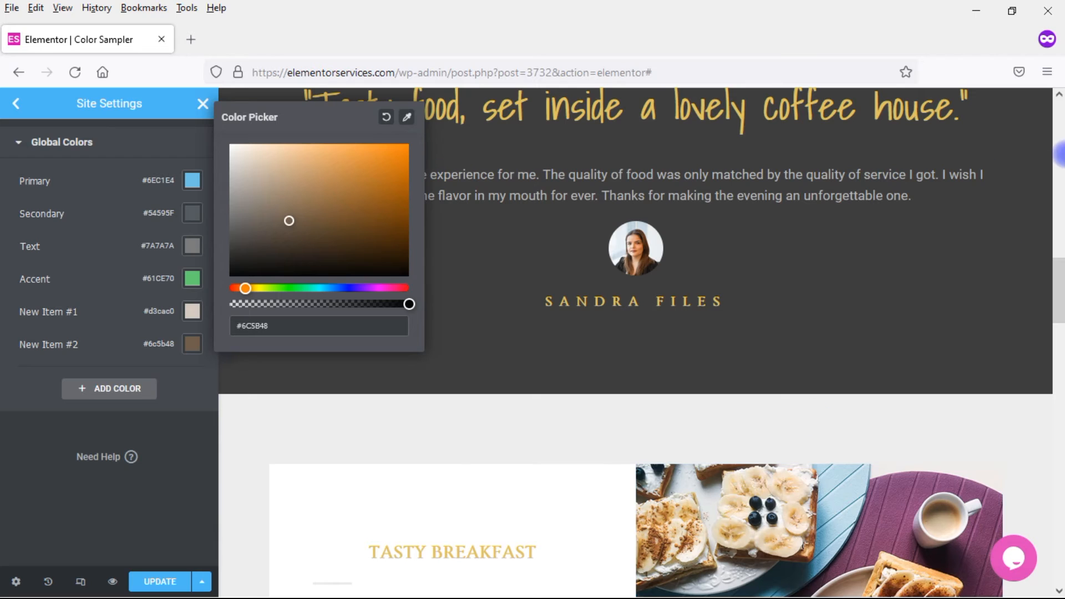
scroll(1054, 250, up, 10)
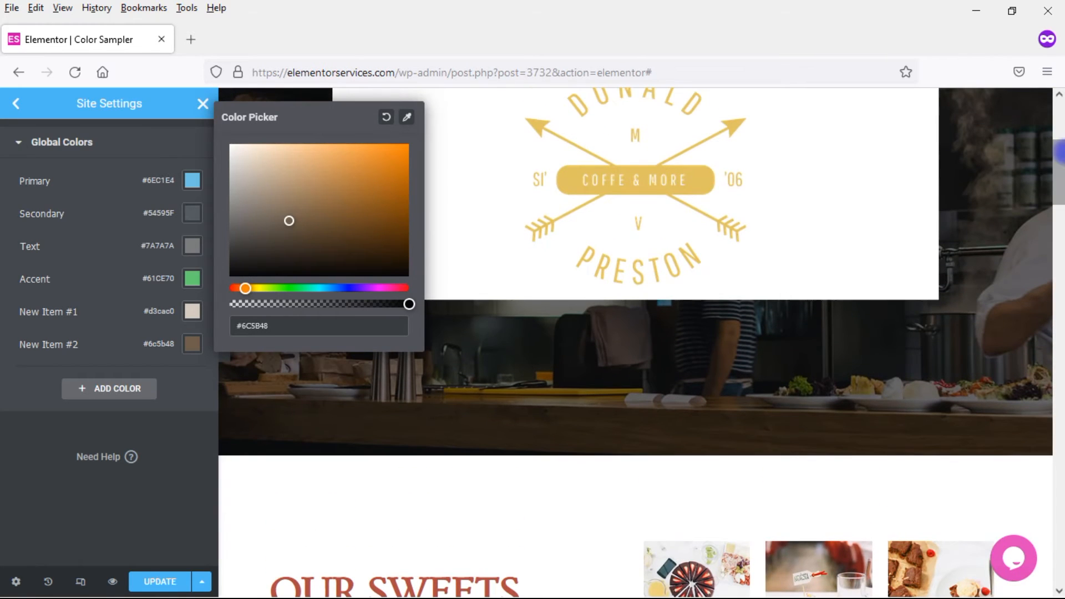
drag(1059, 178, 1059, 375)
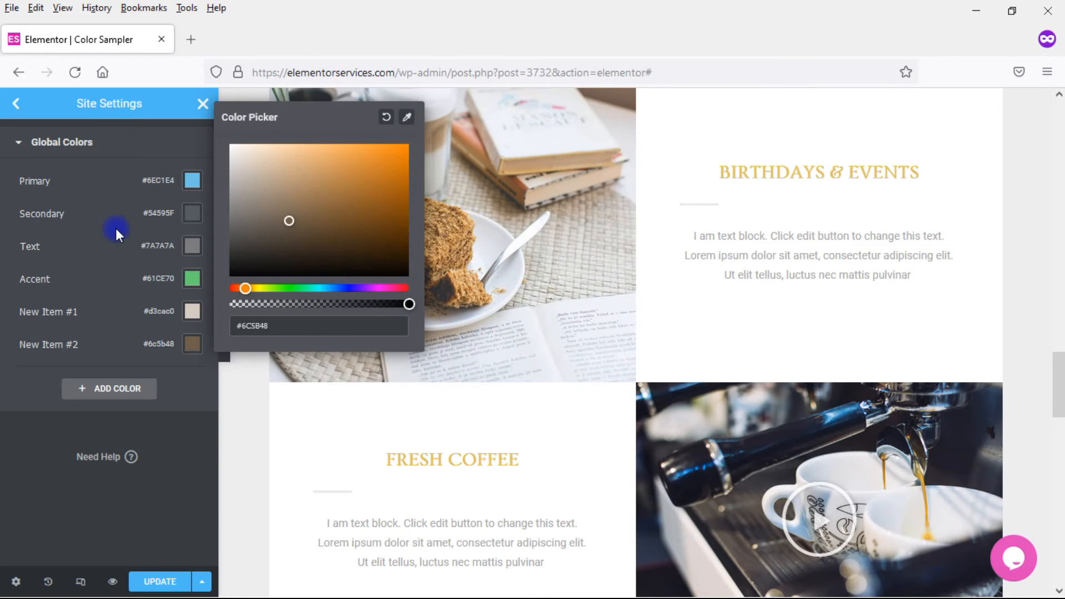
mouse_move(160, 340)
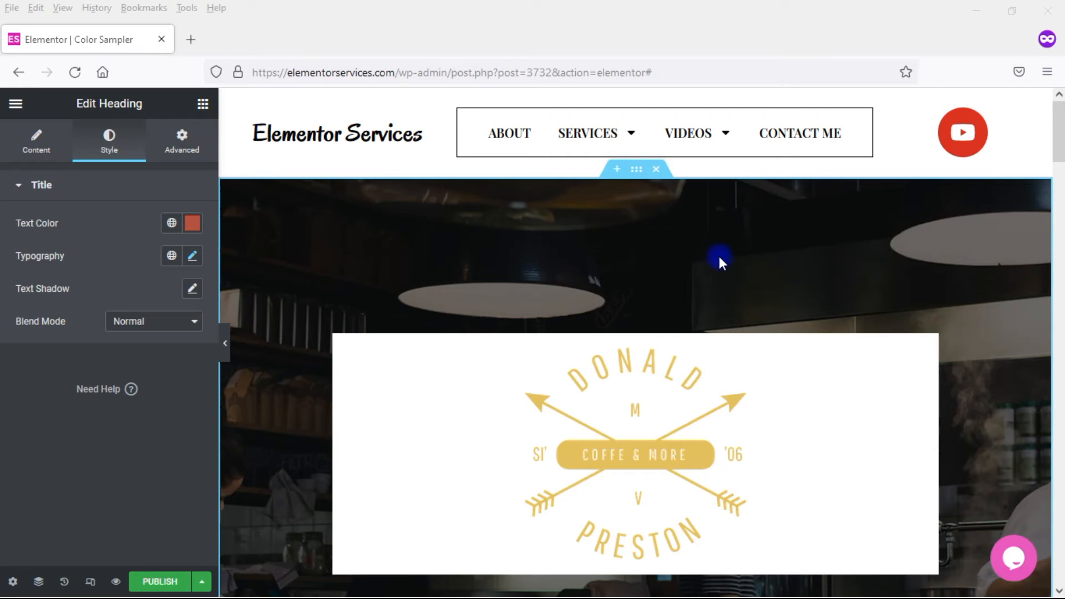
- Start the color sampler for the Our Sweets heading's text color and preview the palettes of the three upper gallery images
drag(1059, 123, 1060, 199)
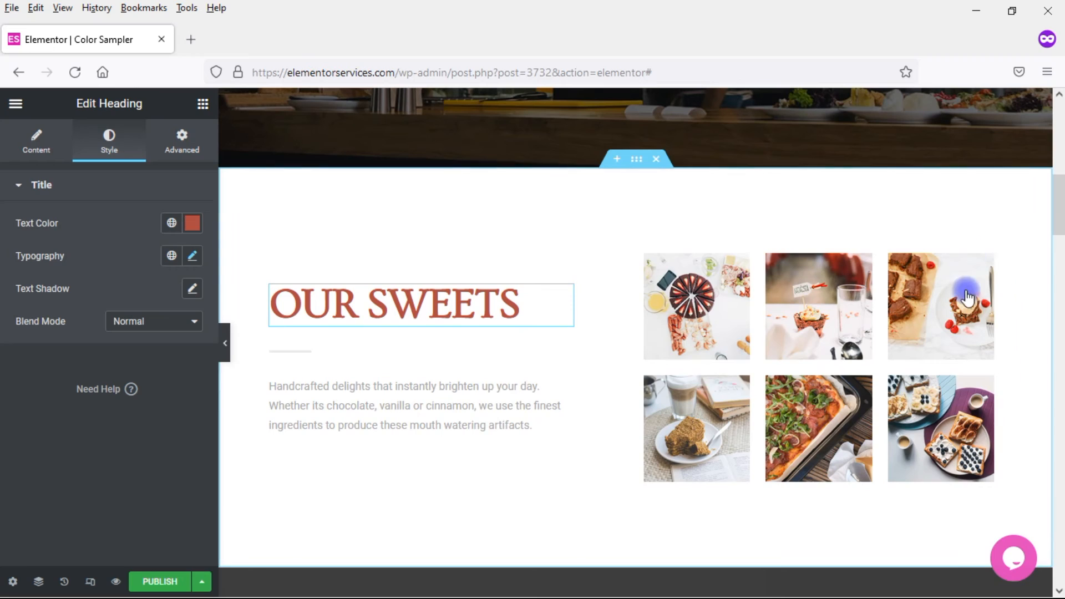
click(987, 265)
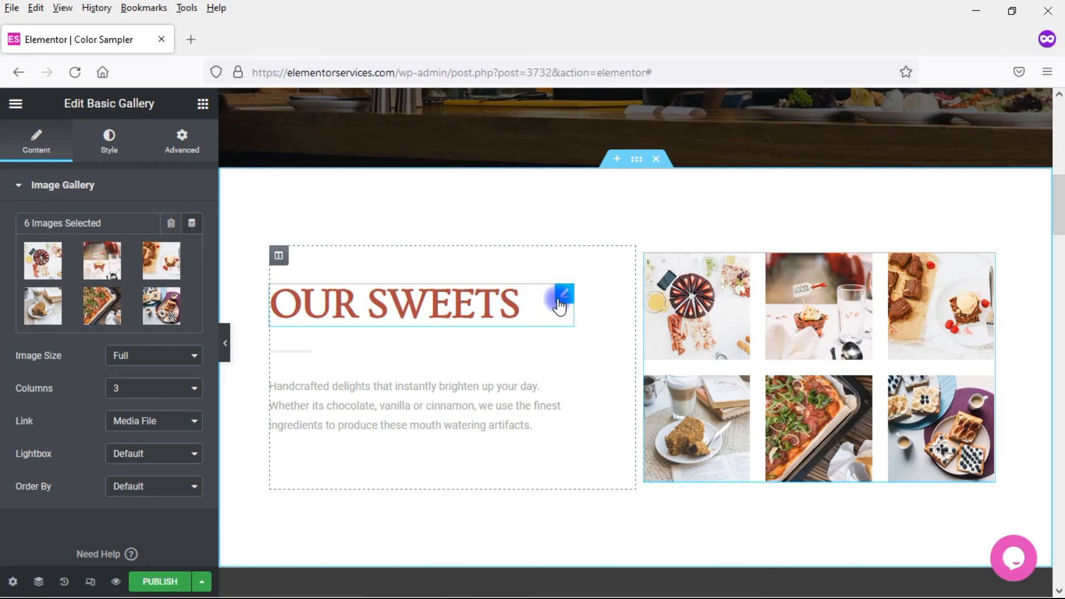
click(562, 304)
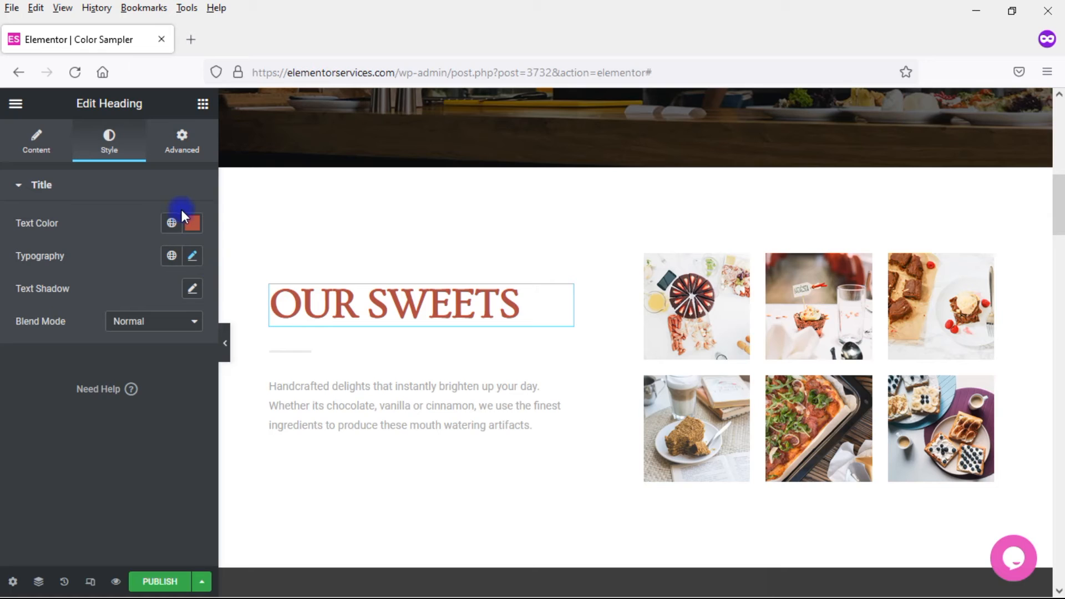
click(192, 223)
click(287, 254)
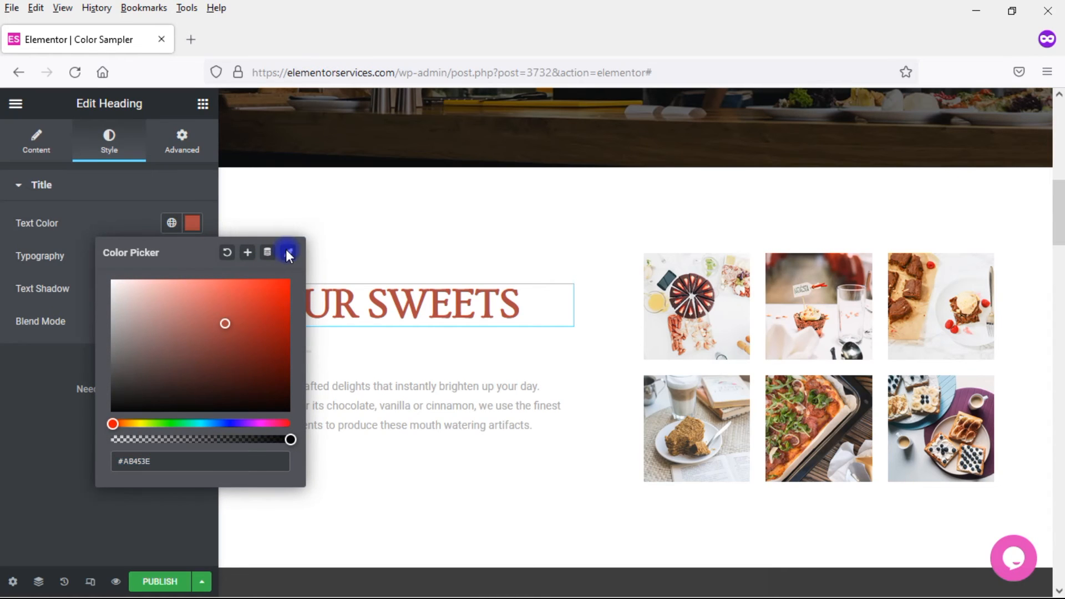
mouse_move(709, 300)
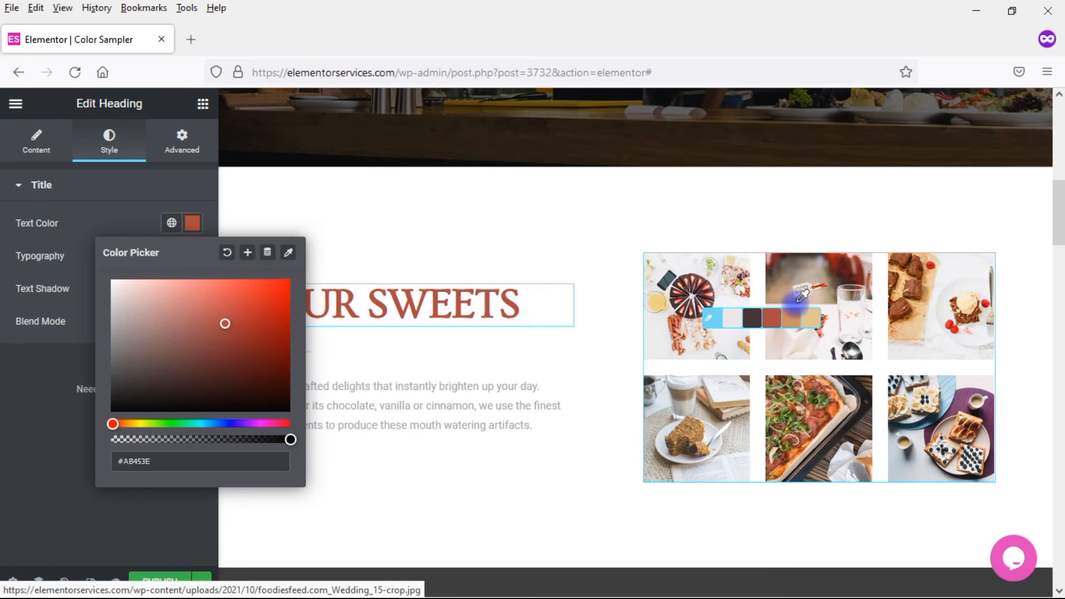
mouse_move(810, 285)
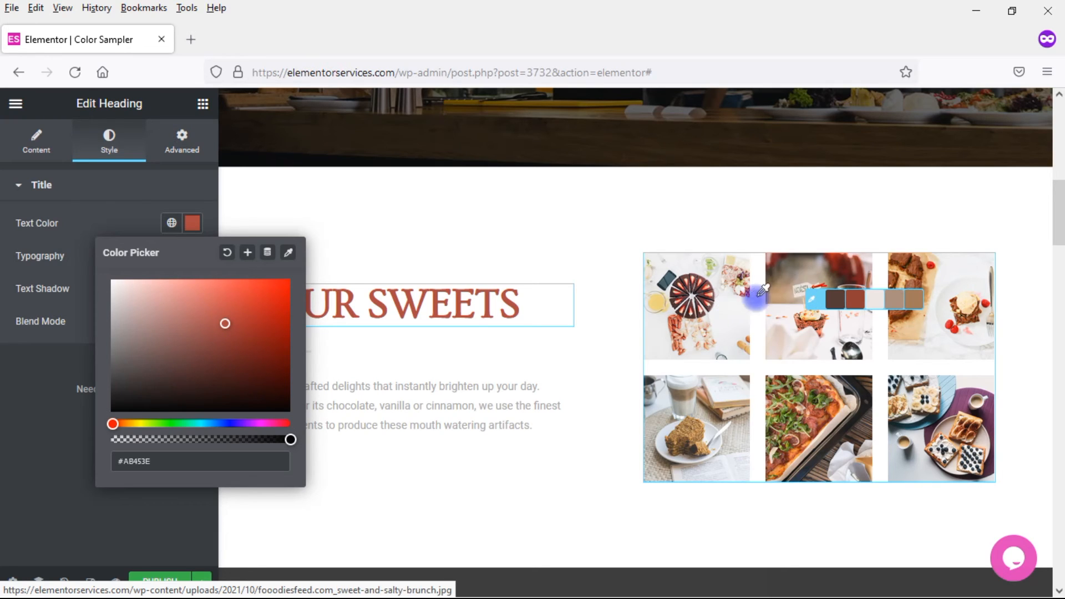
mouse_move(937, 275)
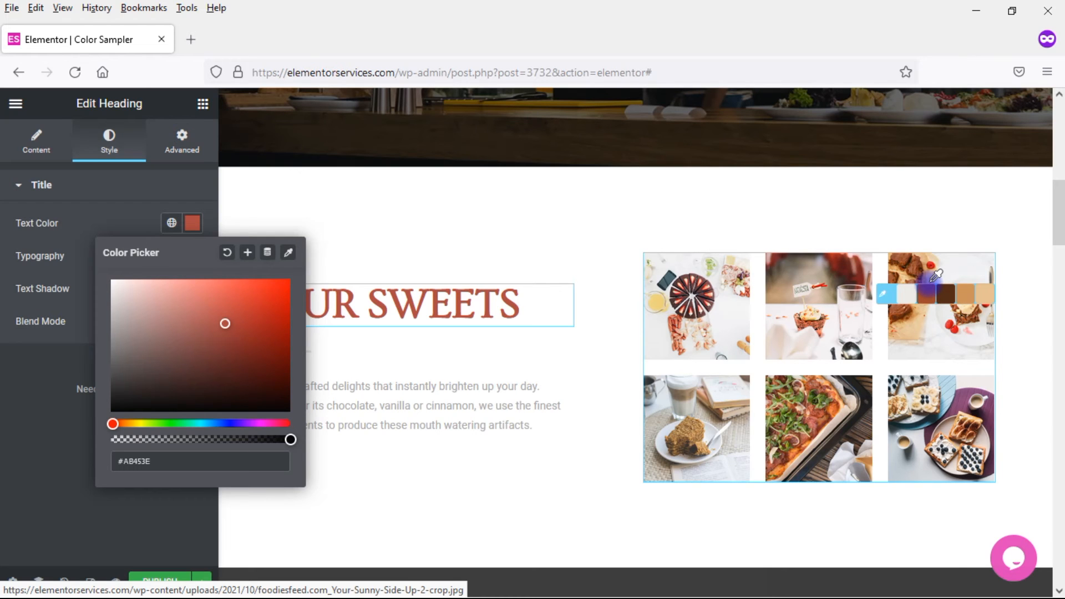
- Examine what the color sampler offers on the testimonial portrait and on the Tasty Breakfast and Birthdays & Events images
drag(1058, 226, 1060, 283)
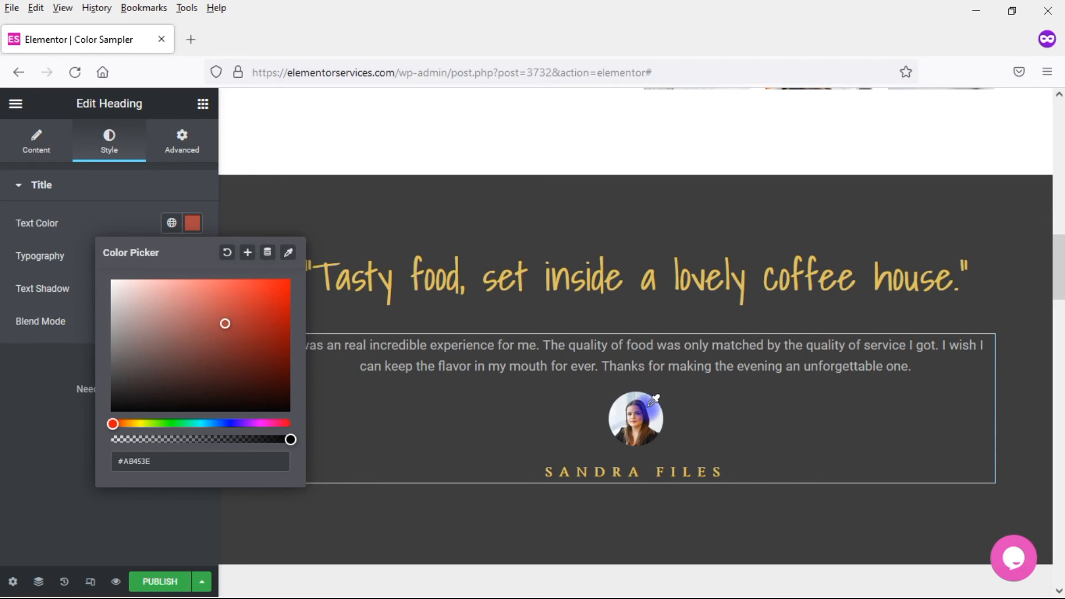
mouse_move(639, 411)
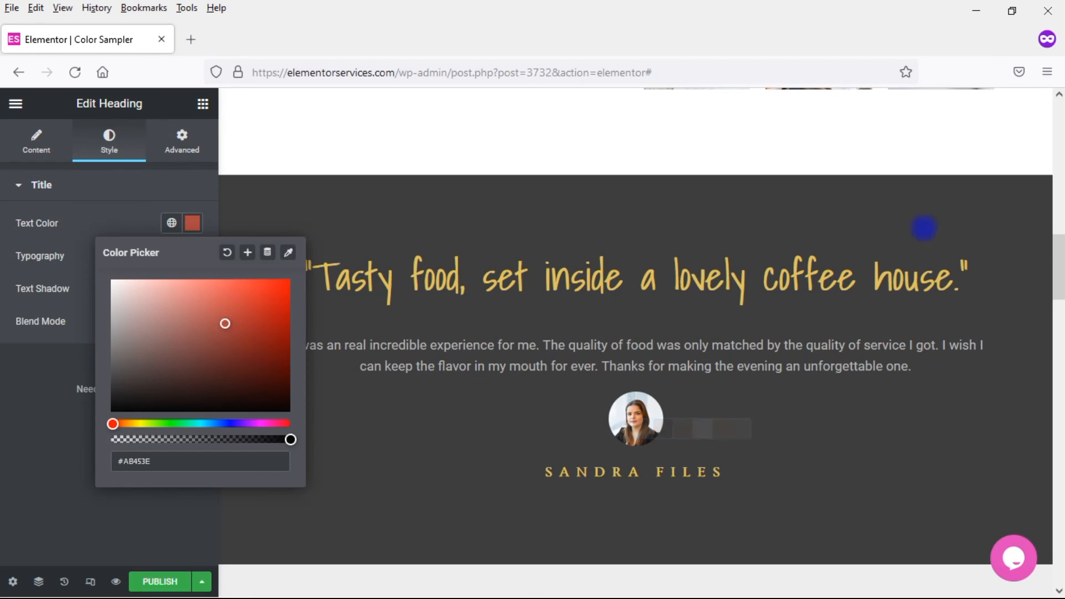
scroll(1061, 294, down, 2)
scroll(1061, 294, down, 5)
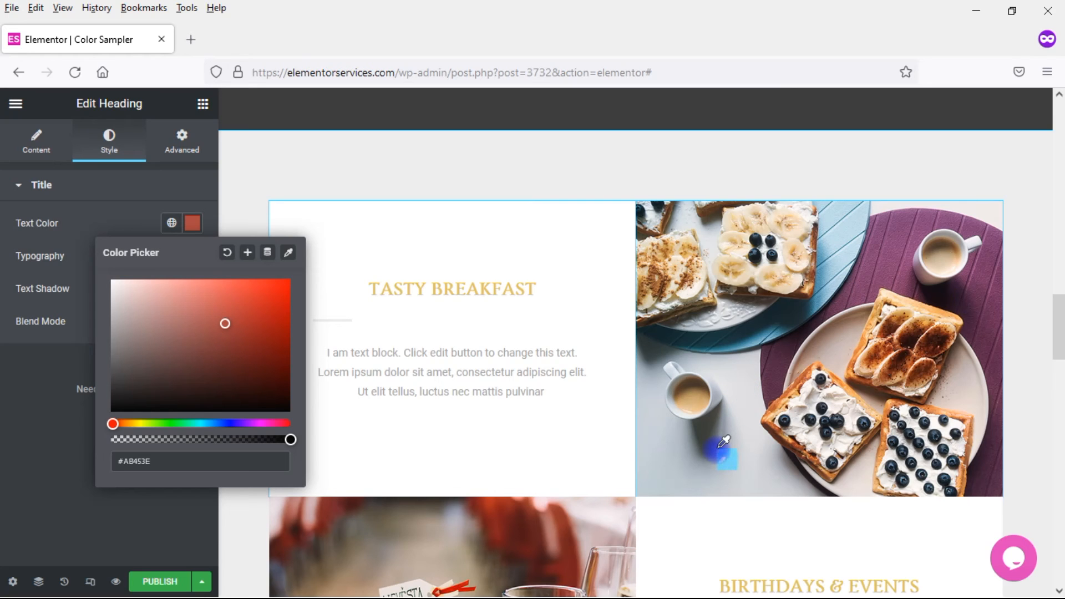
drag(1057, 321, 1060, 354)
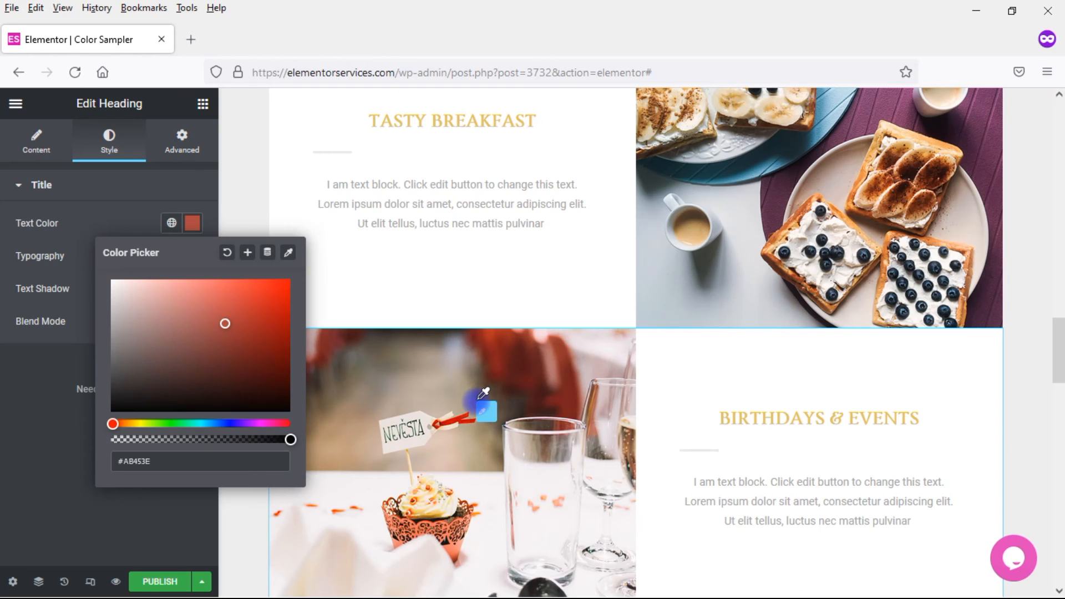
- Try the color sampler on the Our Sweets Collection image carousel, and advance the carousel to its next images
drag(1048, 360, 1059, 460)
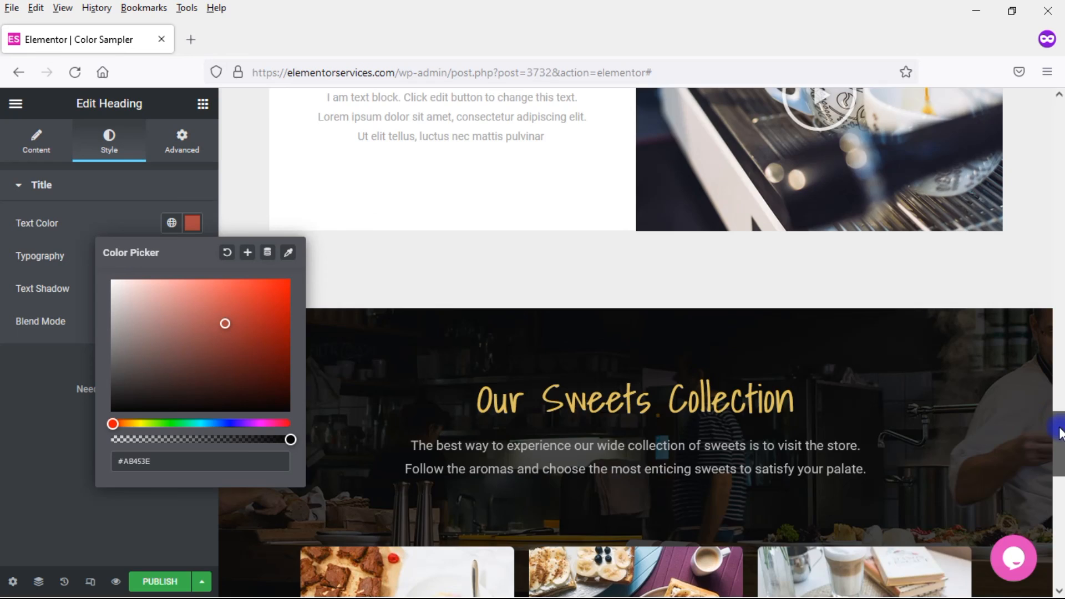
drag(1060, 432, 1056, 452)
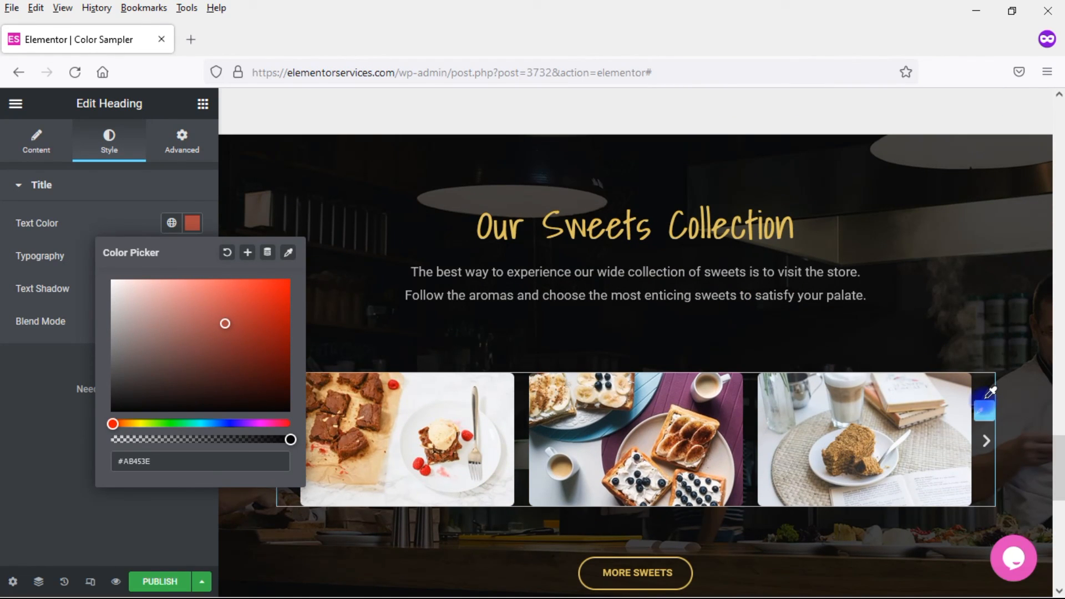
click(931, 406)
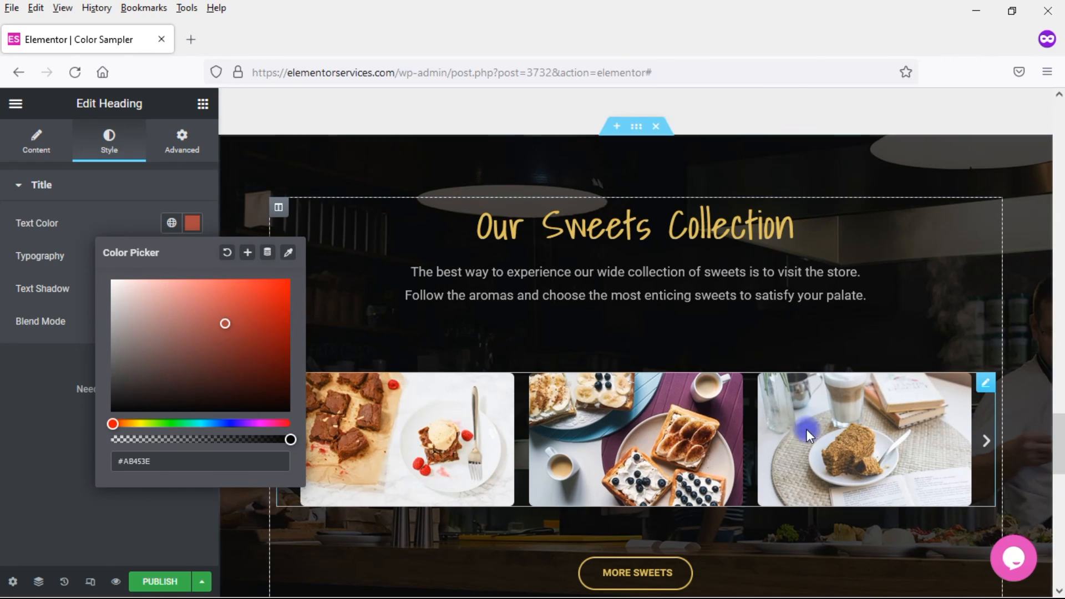
click(986, 442)
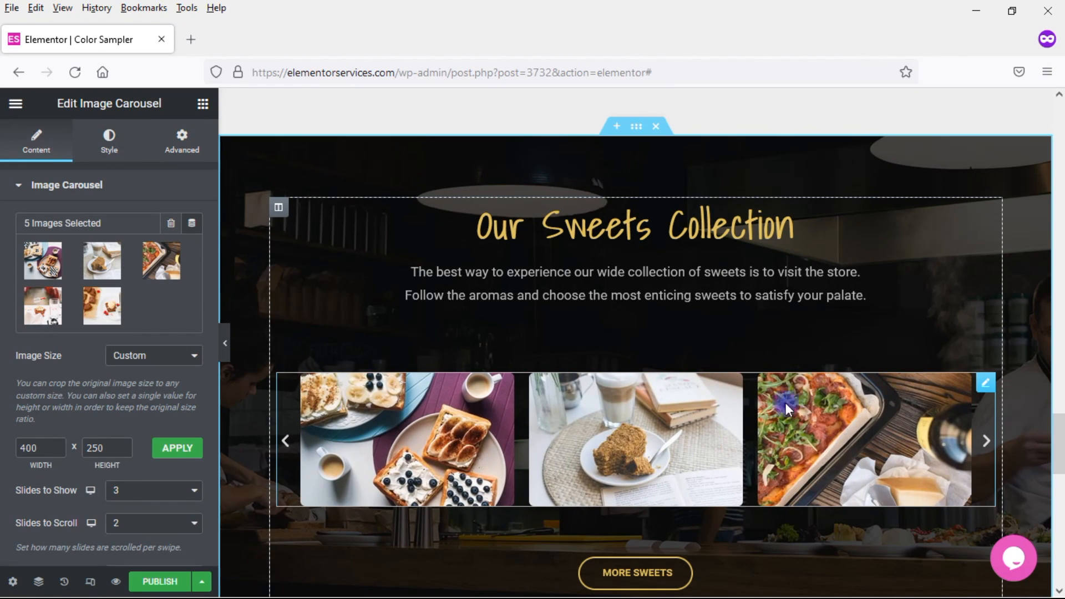